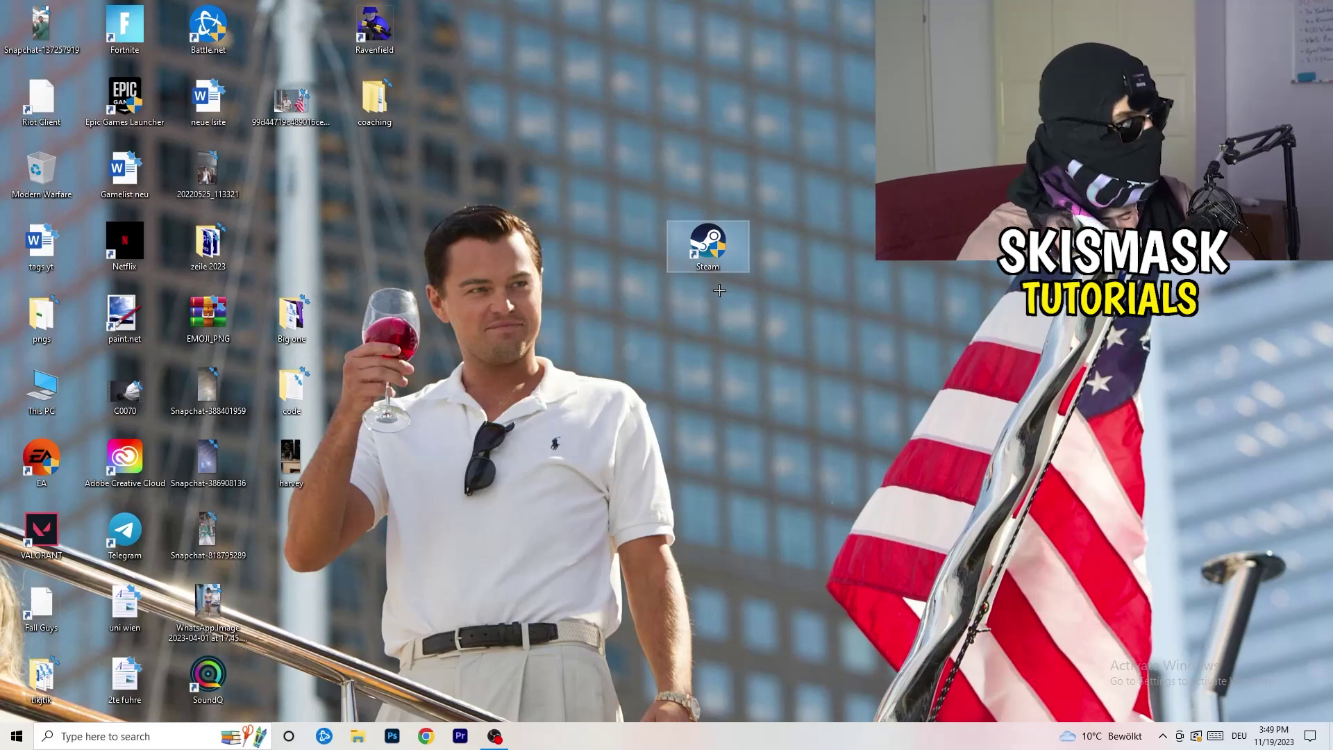
Step: Review the Steam shortcut's compatibility settings in its properties and accept them
{"action": "right_click", "coordinate": [716, 247]}
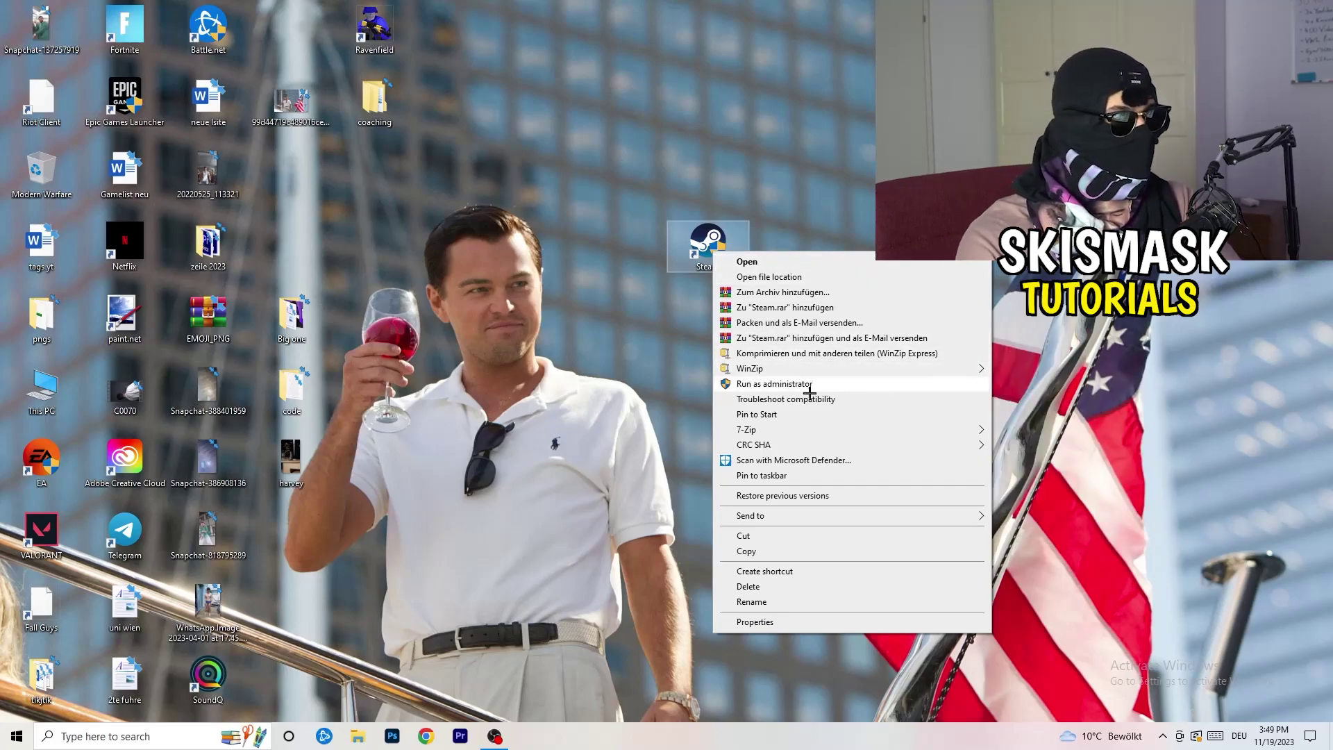
{"action": "left_click", "coordinate": [755, 622]}
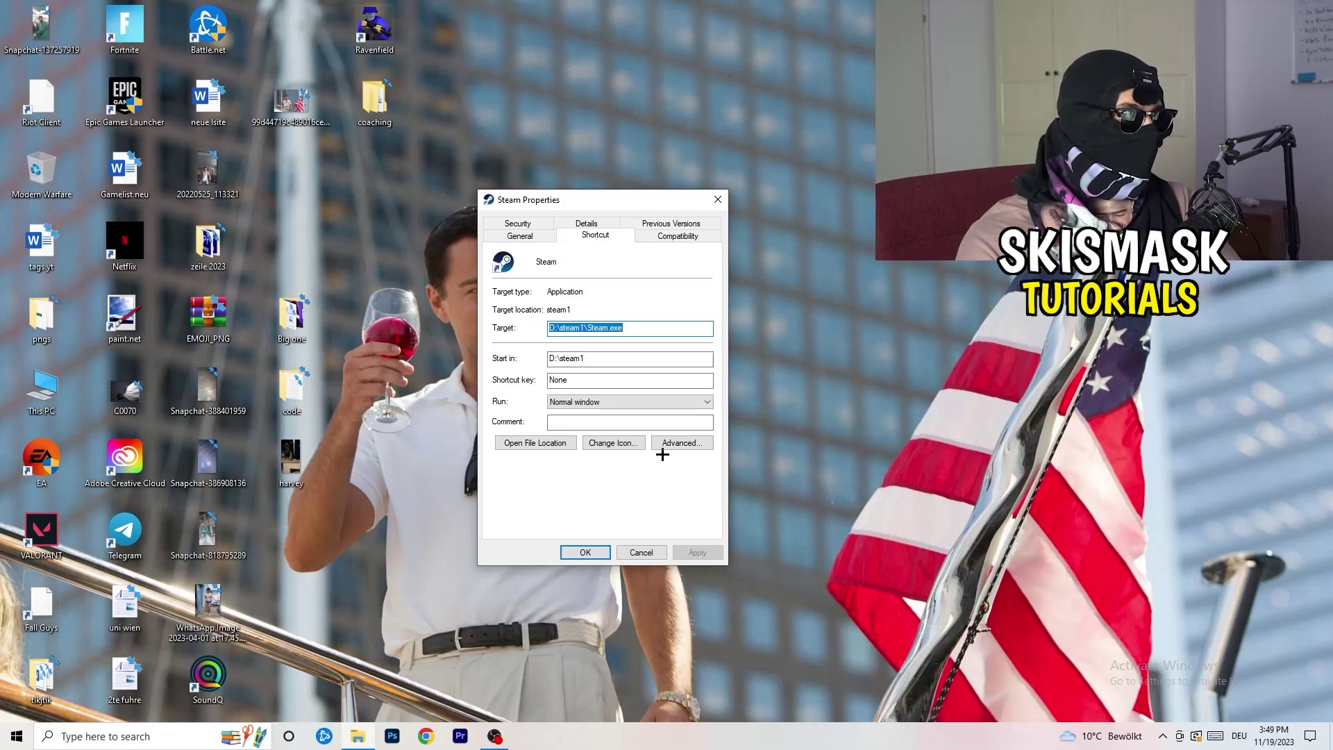
{"action": "left_click", "coordinate": [683, 238]}
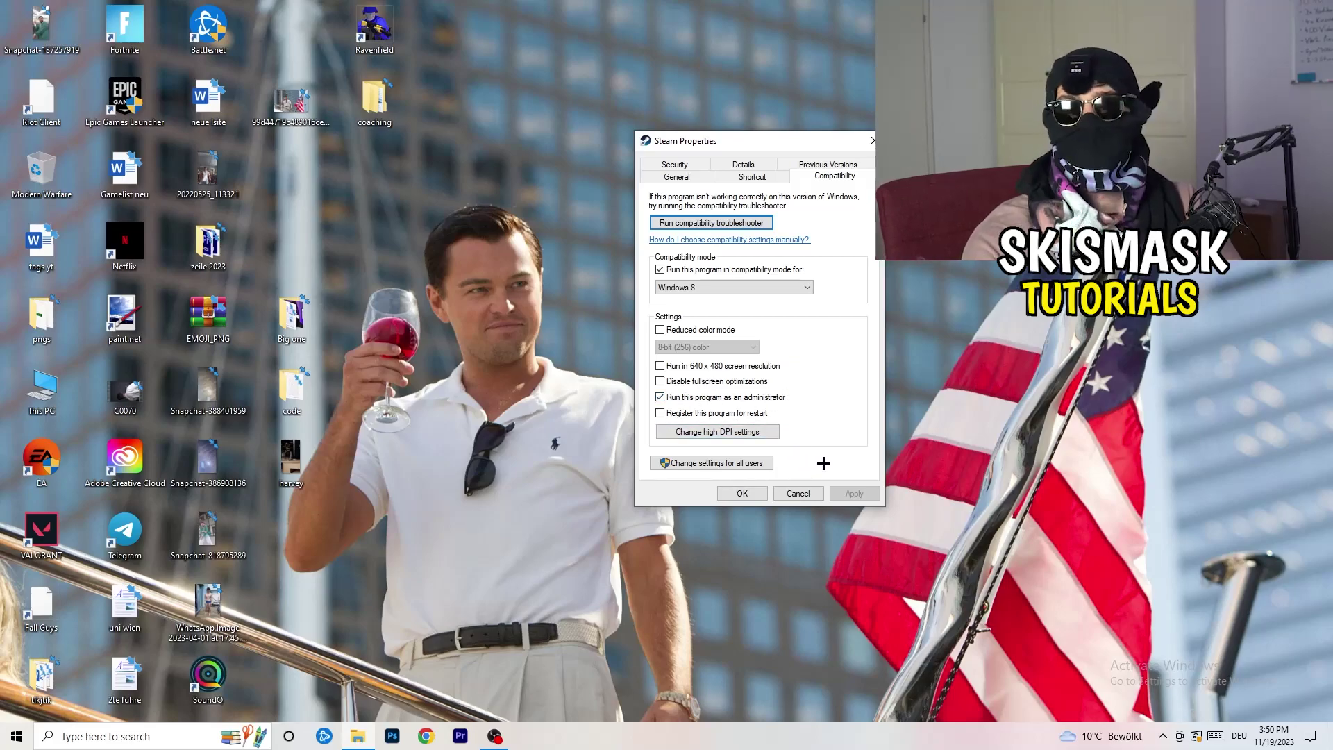
{"action": "left_click", "coordinate": [753, 493]}
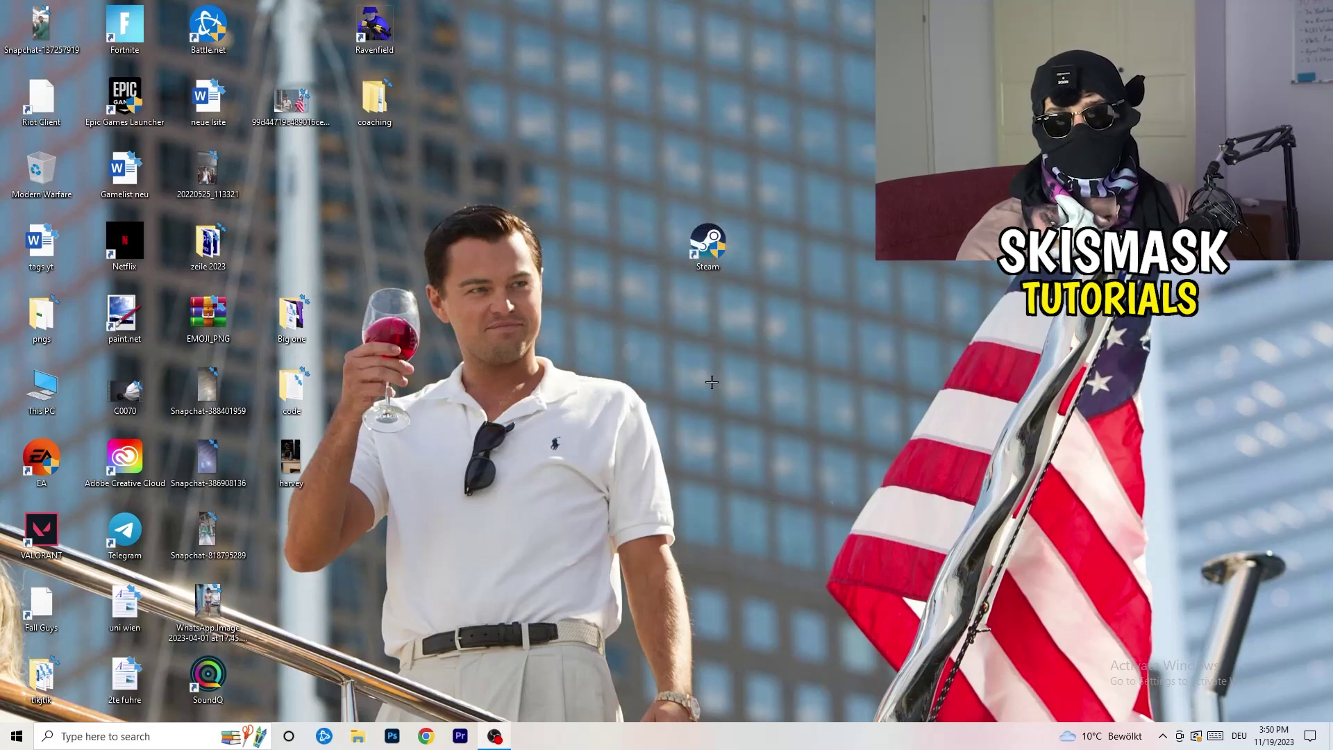
Step: Move the Steam shortcut closer to the other desktop icons, and check its compatibility properties again before closing them
{"action": "left_click_drag", "start_coordinate": [712, 247], "coordinate": [628, 247]}
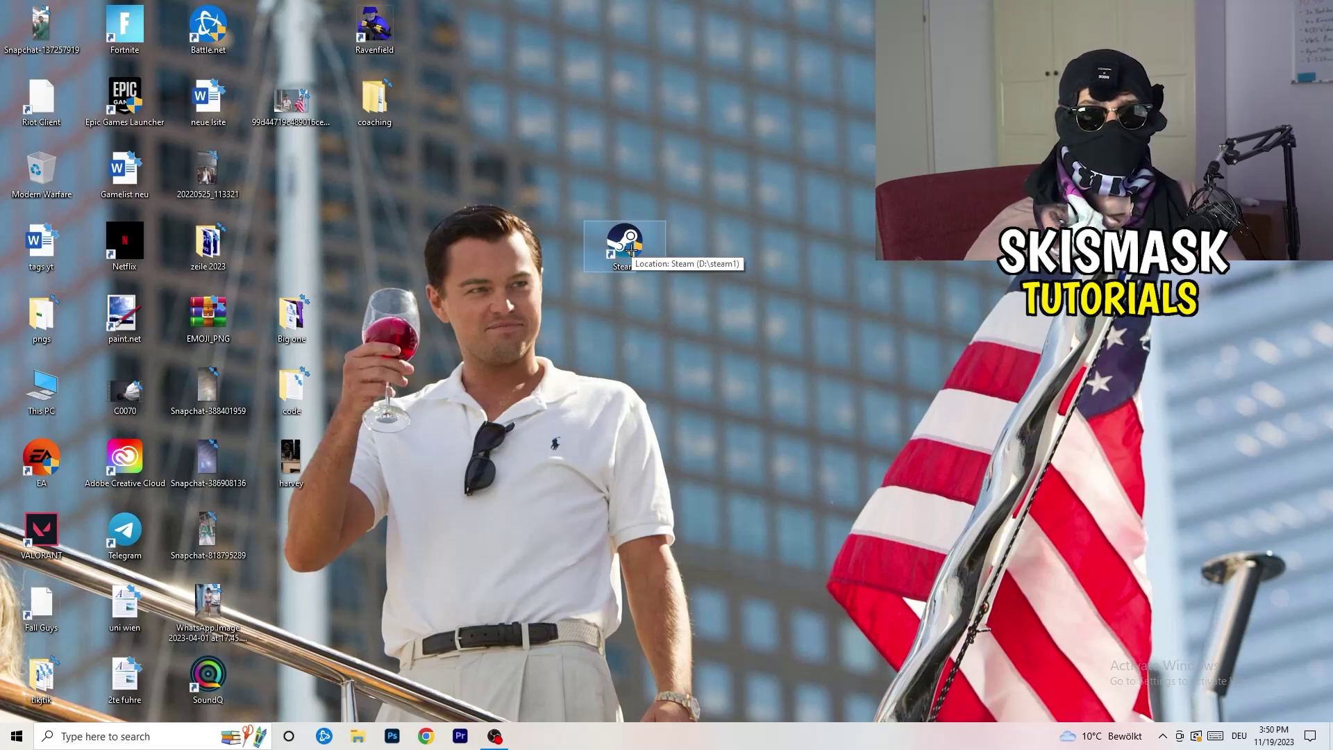
{"action": "left_click_drag", "start_coordinate": [630, 247], "coordinate": [462, 244]}
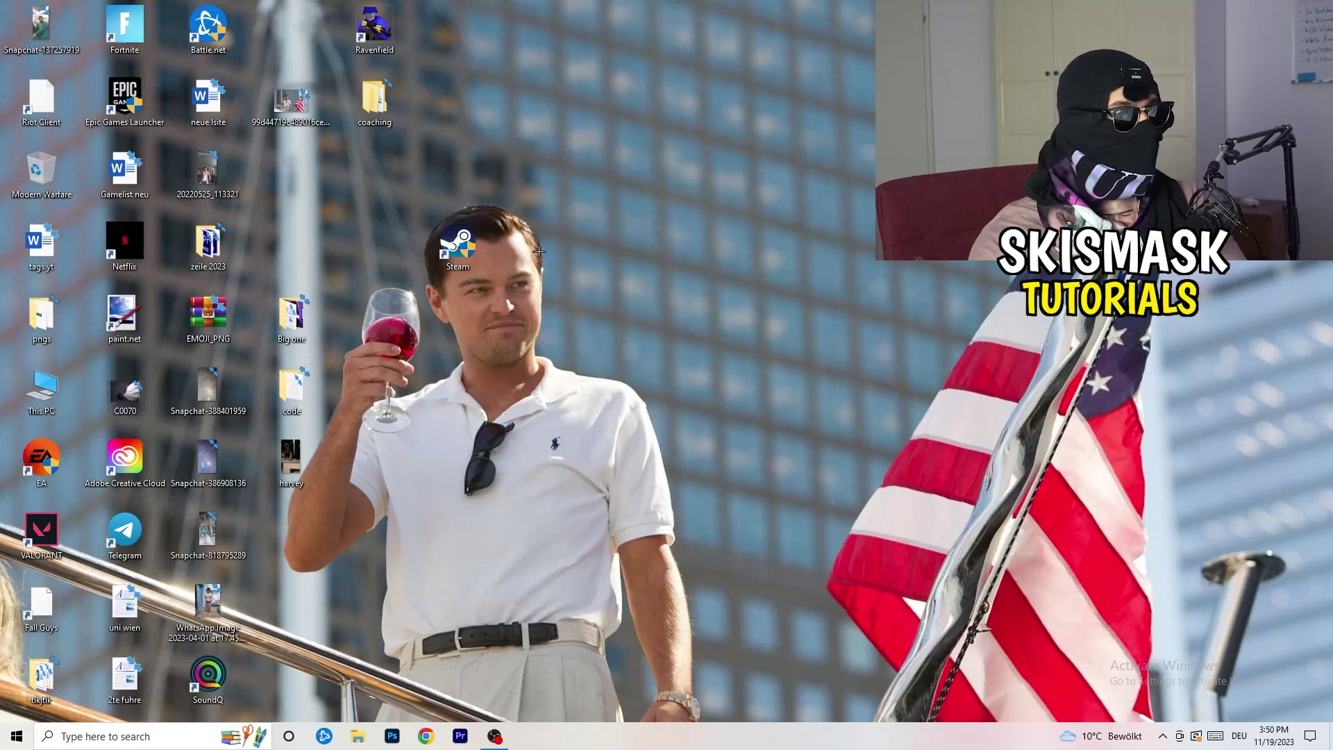
{"action": "right_click", "coordinate": [459, 257]}
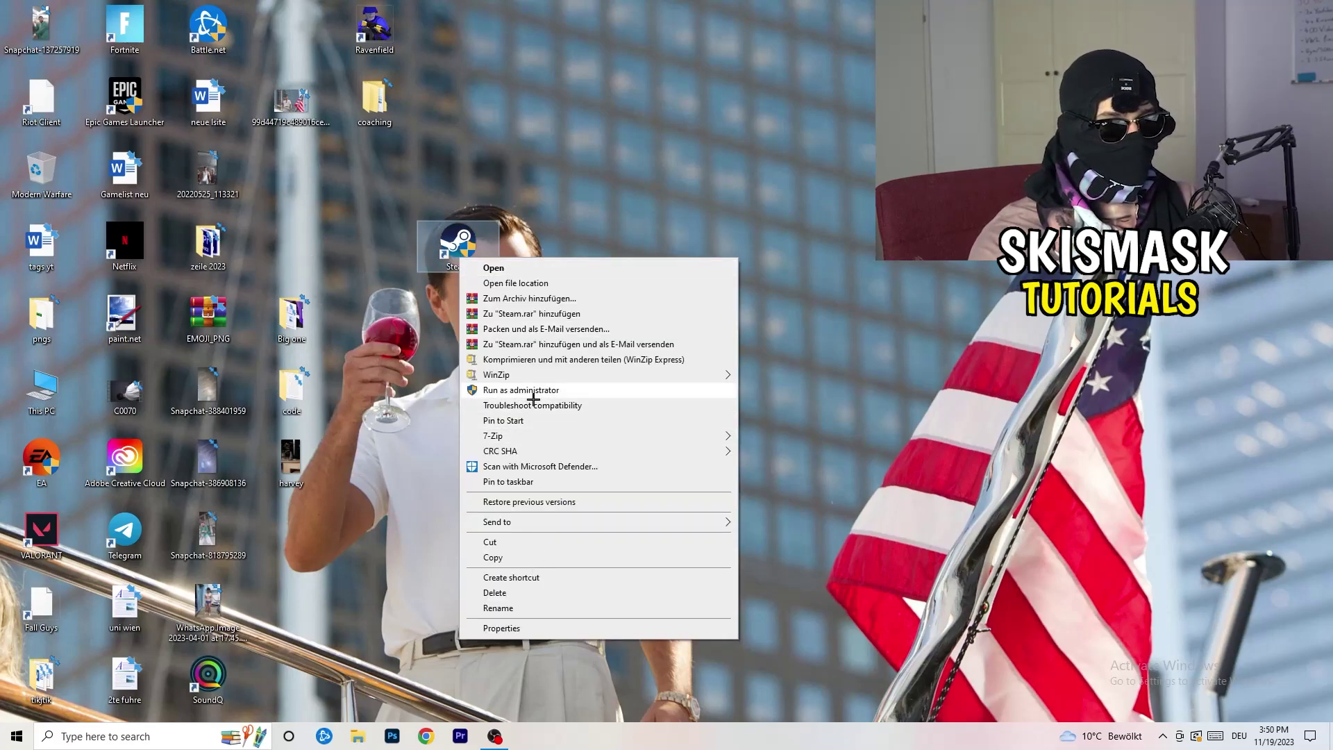
{"action": "left_click", "coordinate": [505, 628]}
{"action": "left_click", "coordinate": [664, 305]}
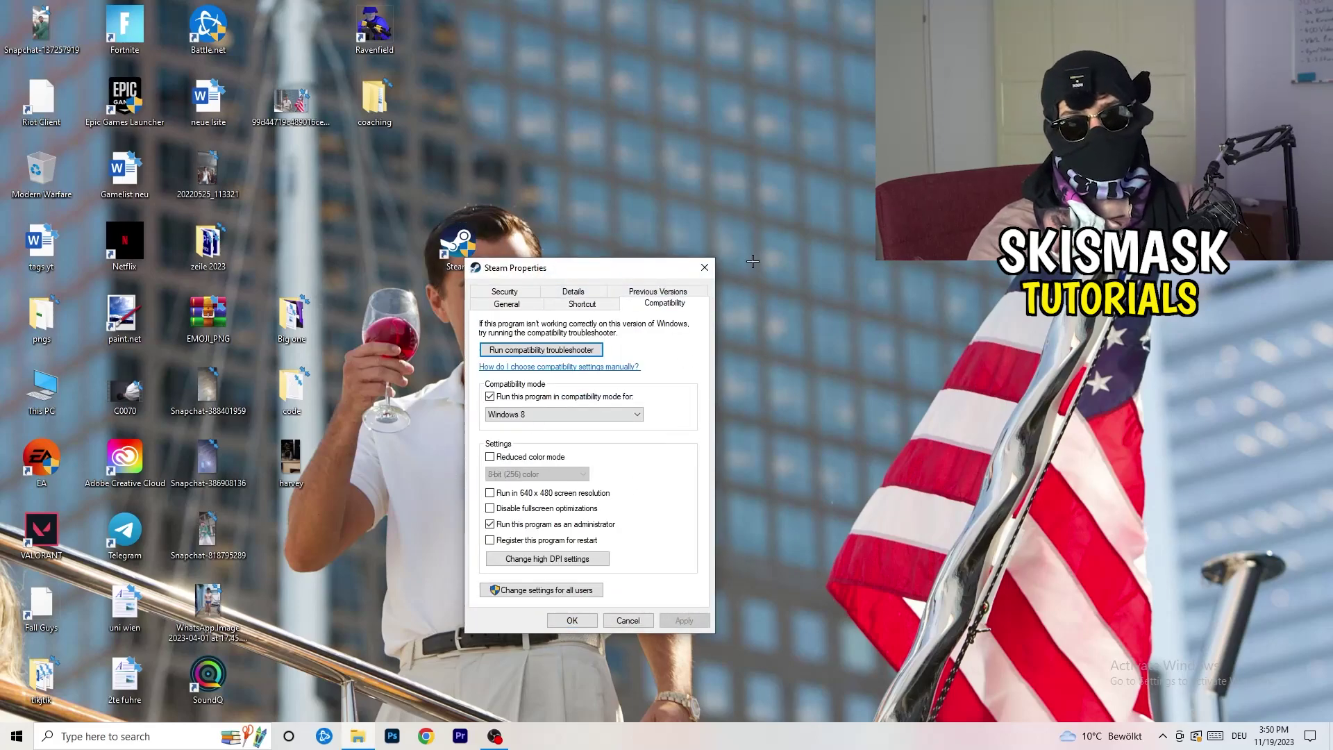
{"action": "left_click", "coordinate": [705, 268]}
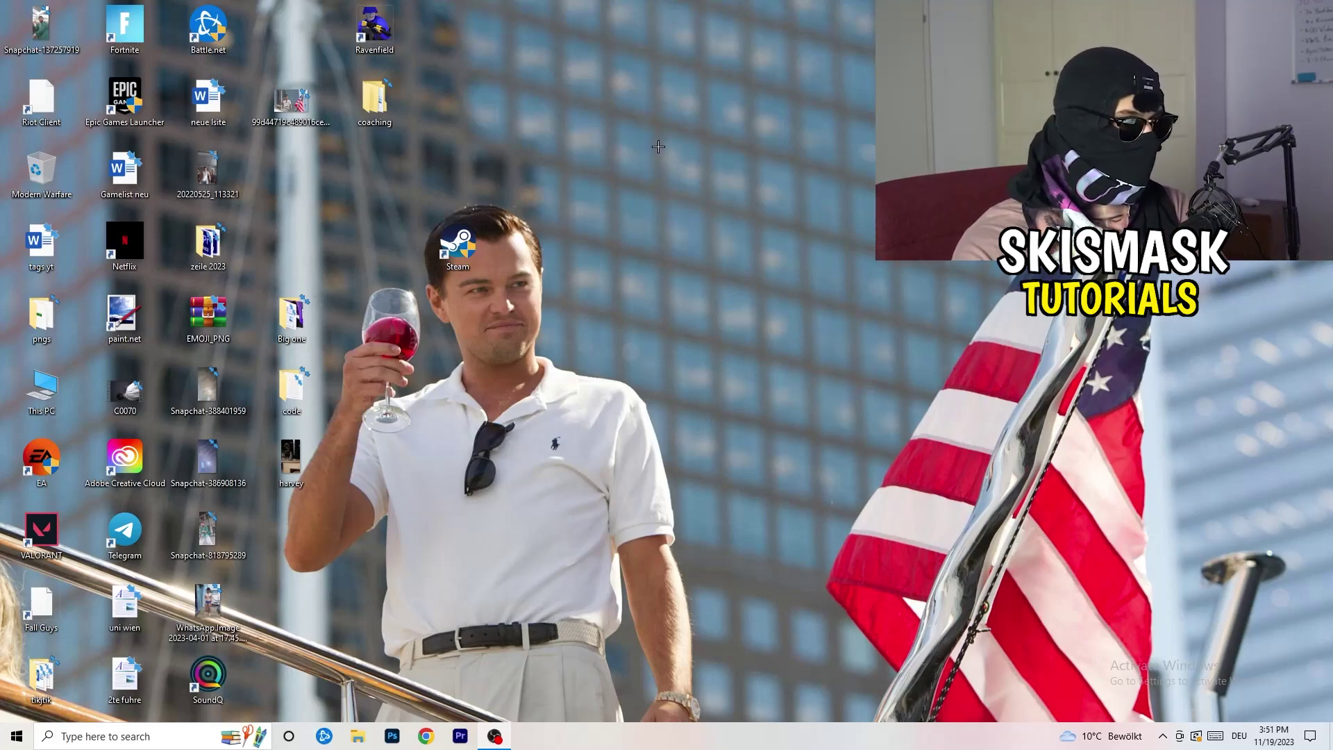
Step: Open Task Manager and maximize its window
{"action": "left_click_drag", "start_coordinate": [684, 743], "coordinate": [747, 646]}
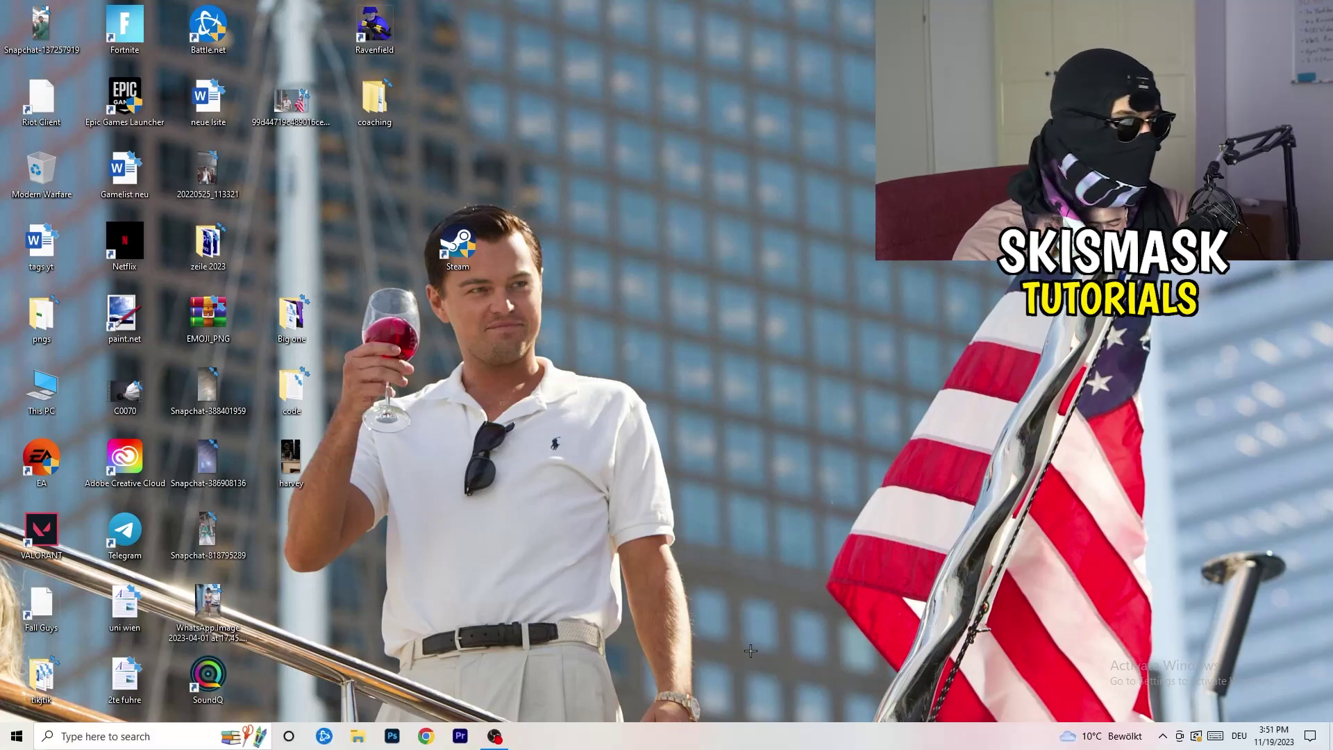
{"action": "right_click", "coordinate": [679, 740]}
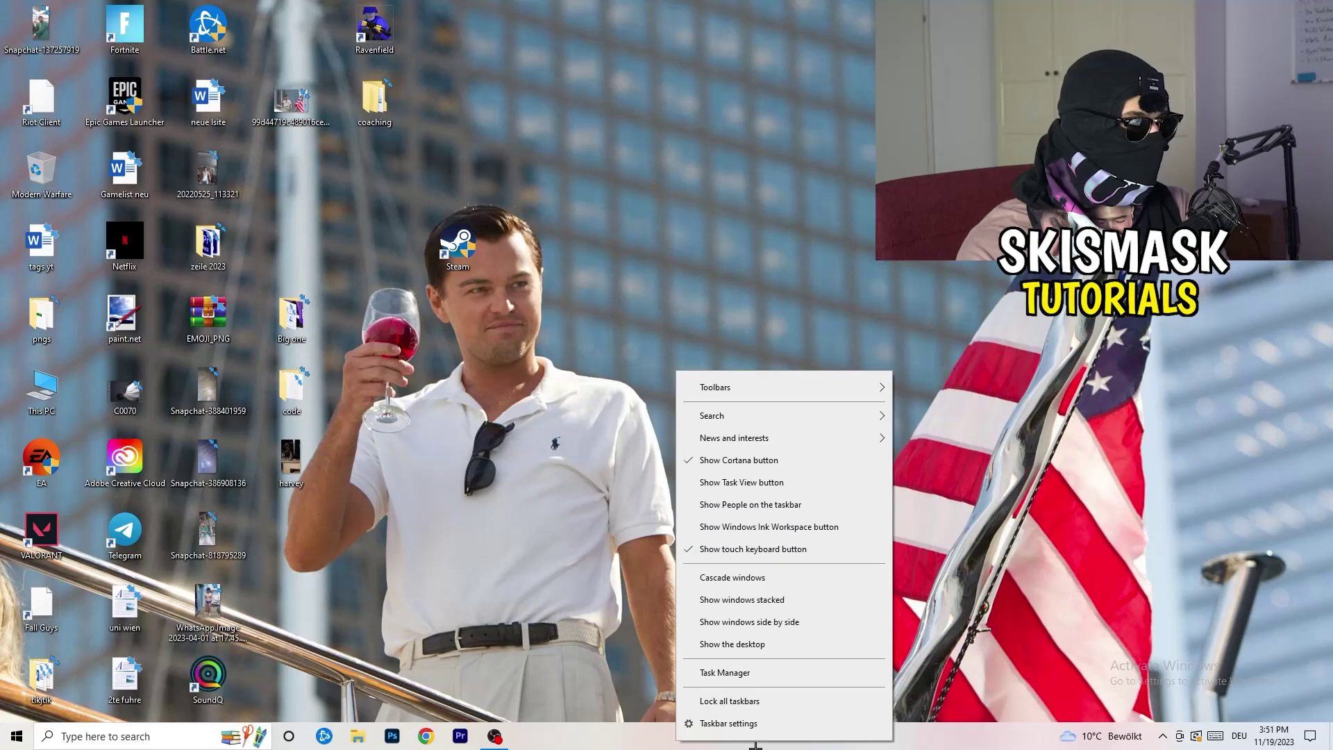
{"action": "left_click", "coordinate": [743, 673]}
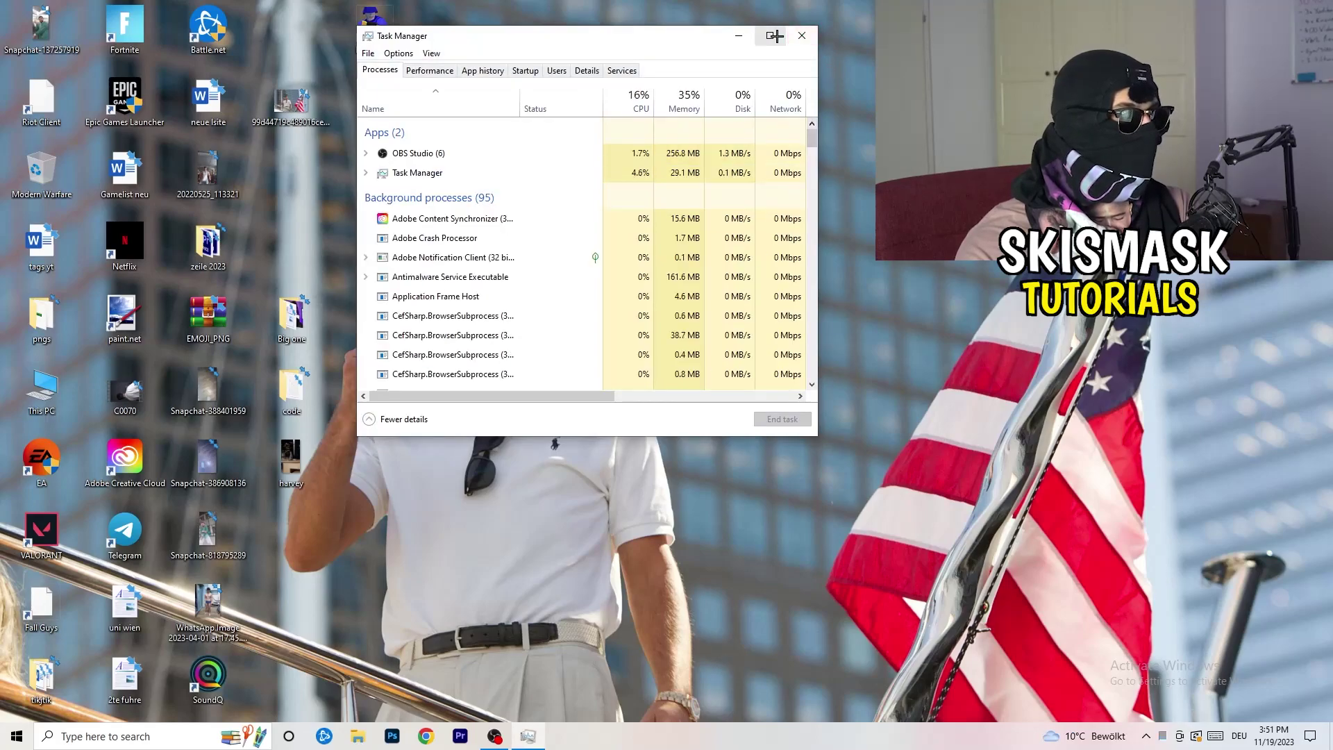
{"action": "left_click", "coordinate": [770, 36]}
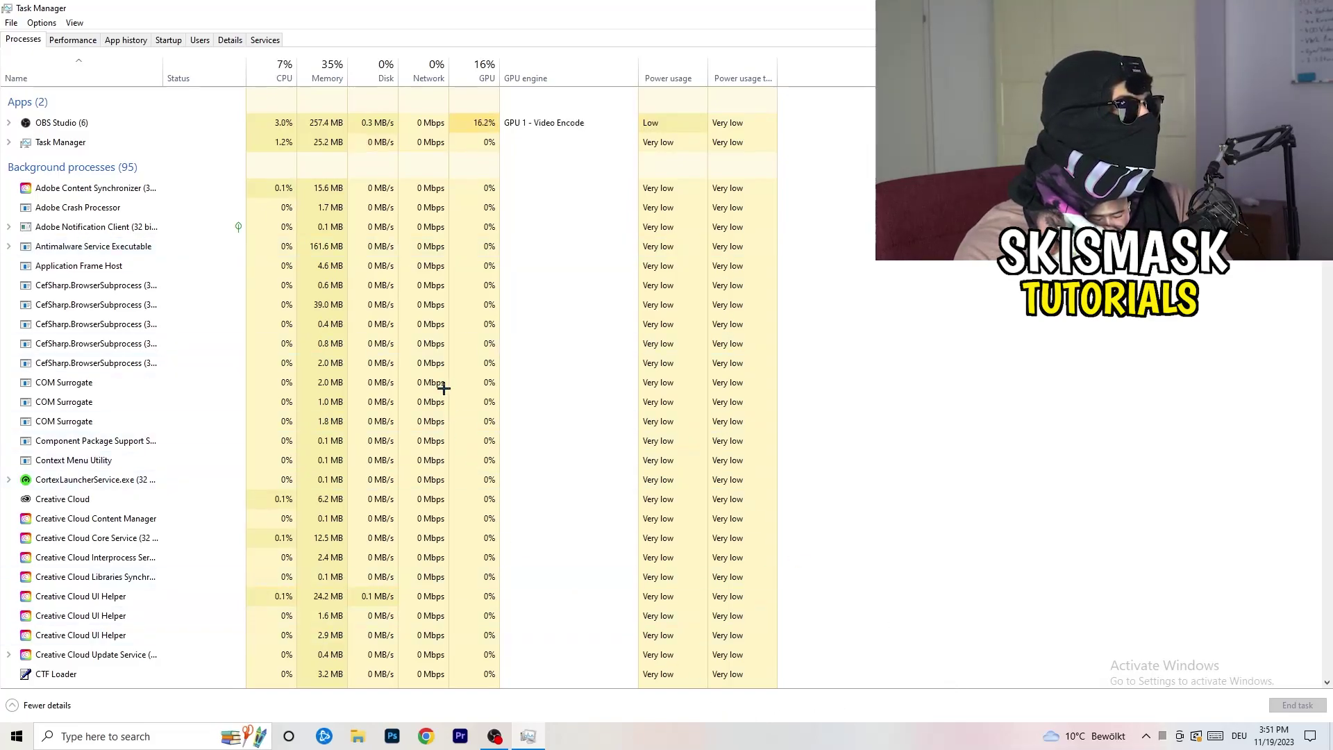
Step: Show the priority choices for a Creative Cloud UI Helper process in Task Manager's detailed process list
{"action": "left_click", "coordinate": [224, 40]}
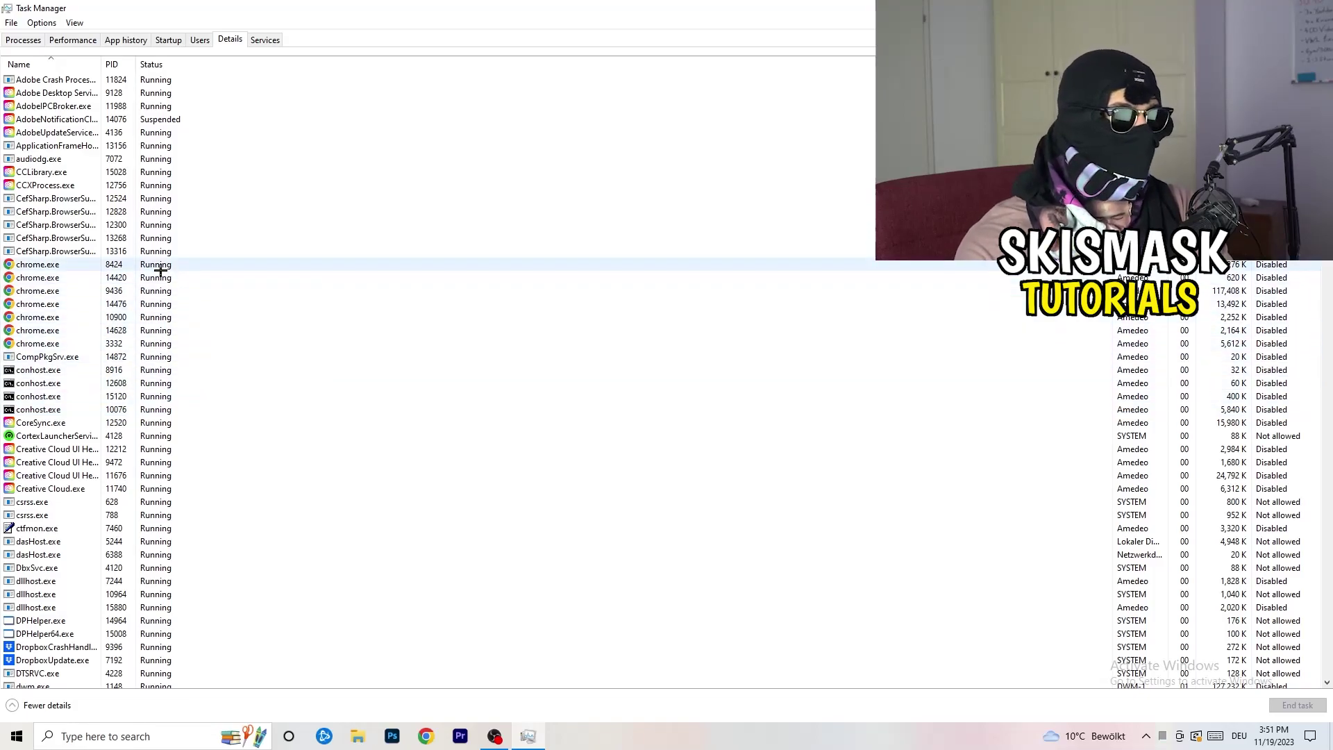
{"action": "scroll", "coordinate": [161, 271], "scroll_direction": "down", "scroll_amount": 3}
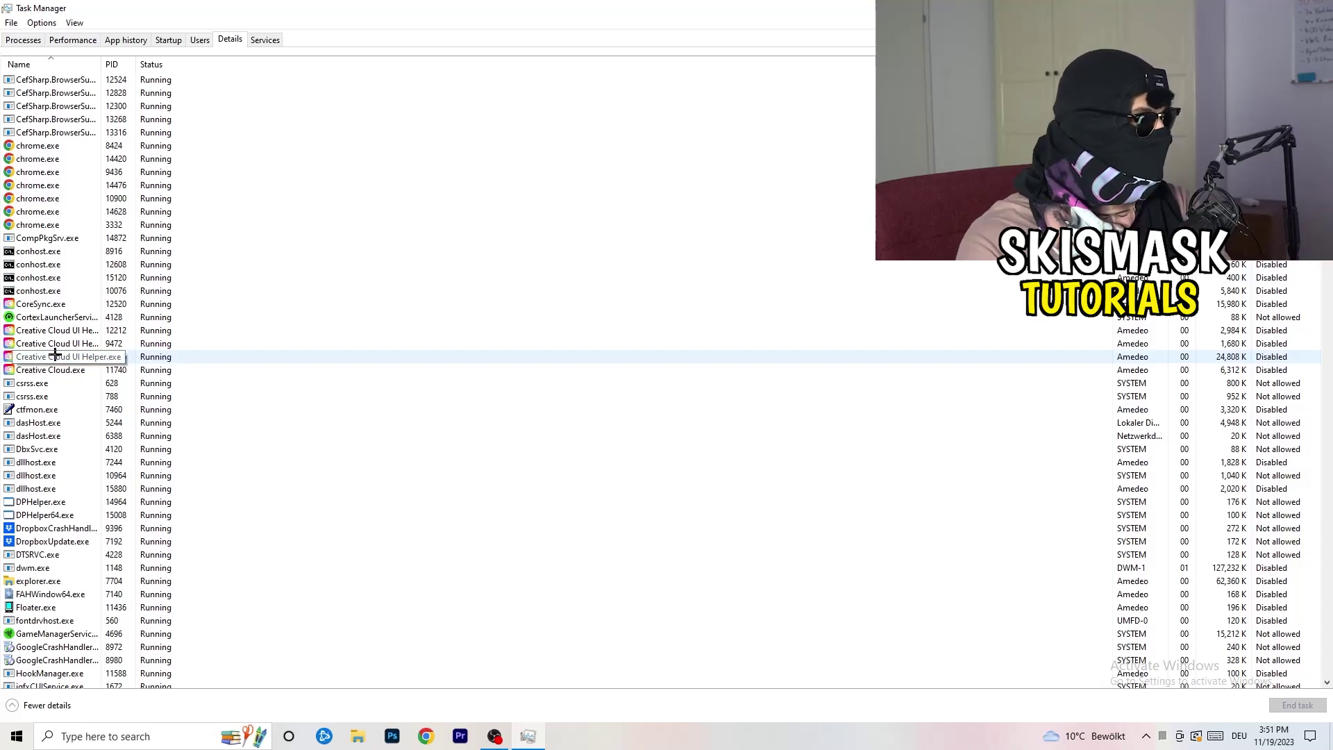
{"action": "right_click", "coordinate": [55, 356]}
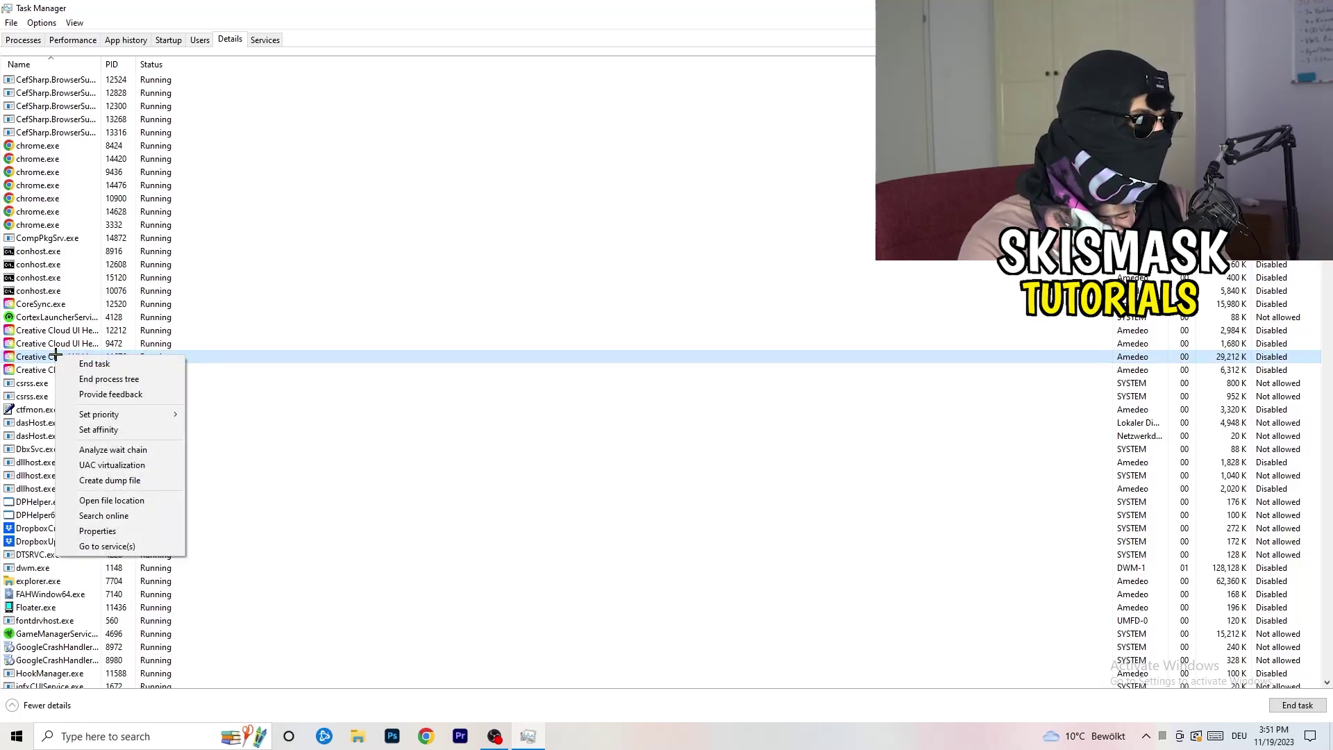
{"action": "mouse_move", "coordinate": [121, 417]}
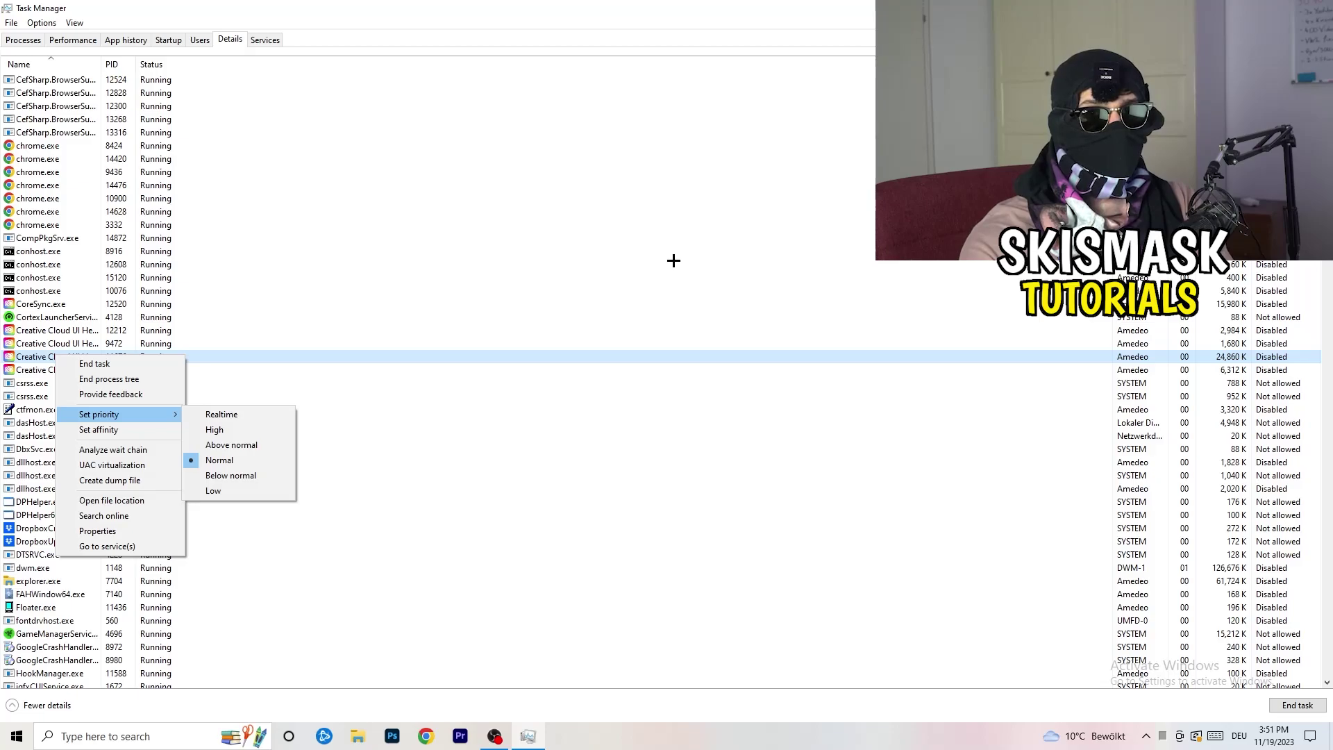
Step: Look over the startup programs and bring up the disable option for File Association Helper without applying it
{"action": "left_click", "coordinate": [177, 40]}
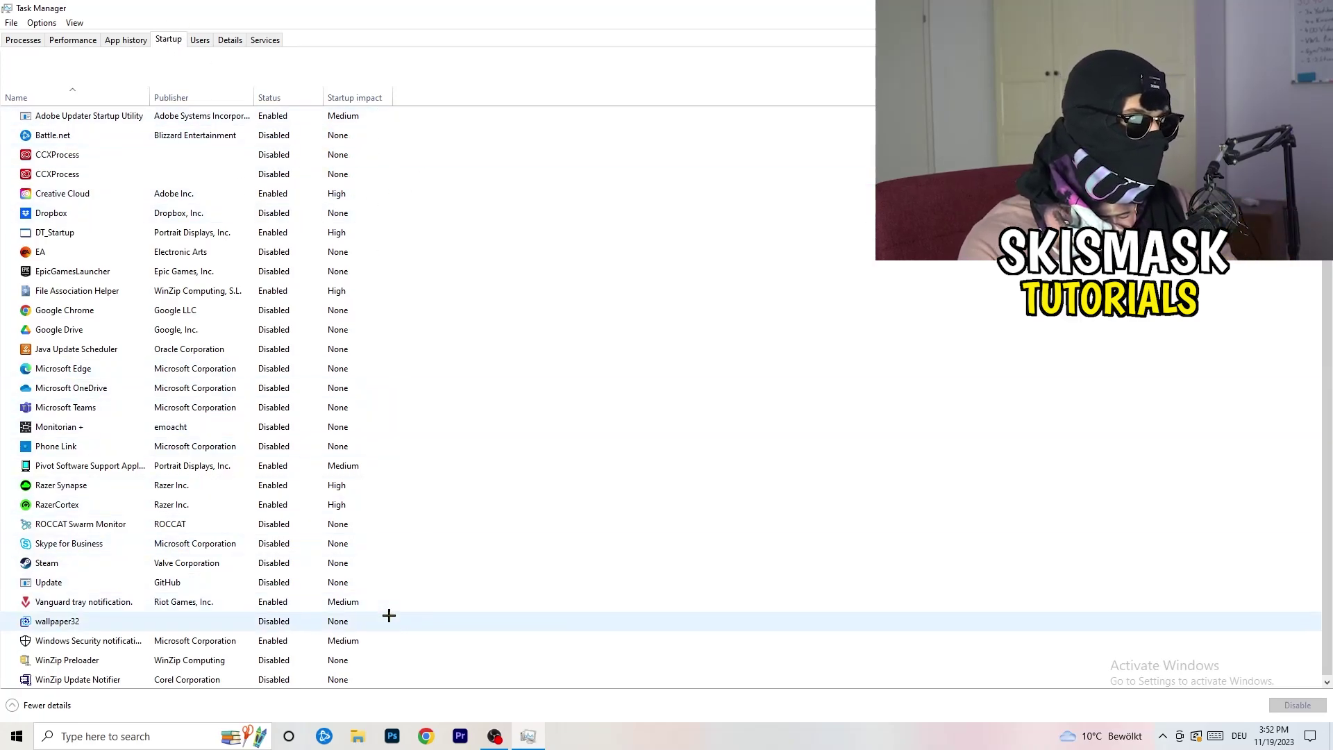
{"action": "scroll", "coordinate": [399, 619], "scroll_direction": "down", "scroll_amount": 1}
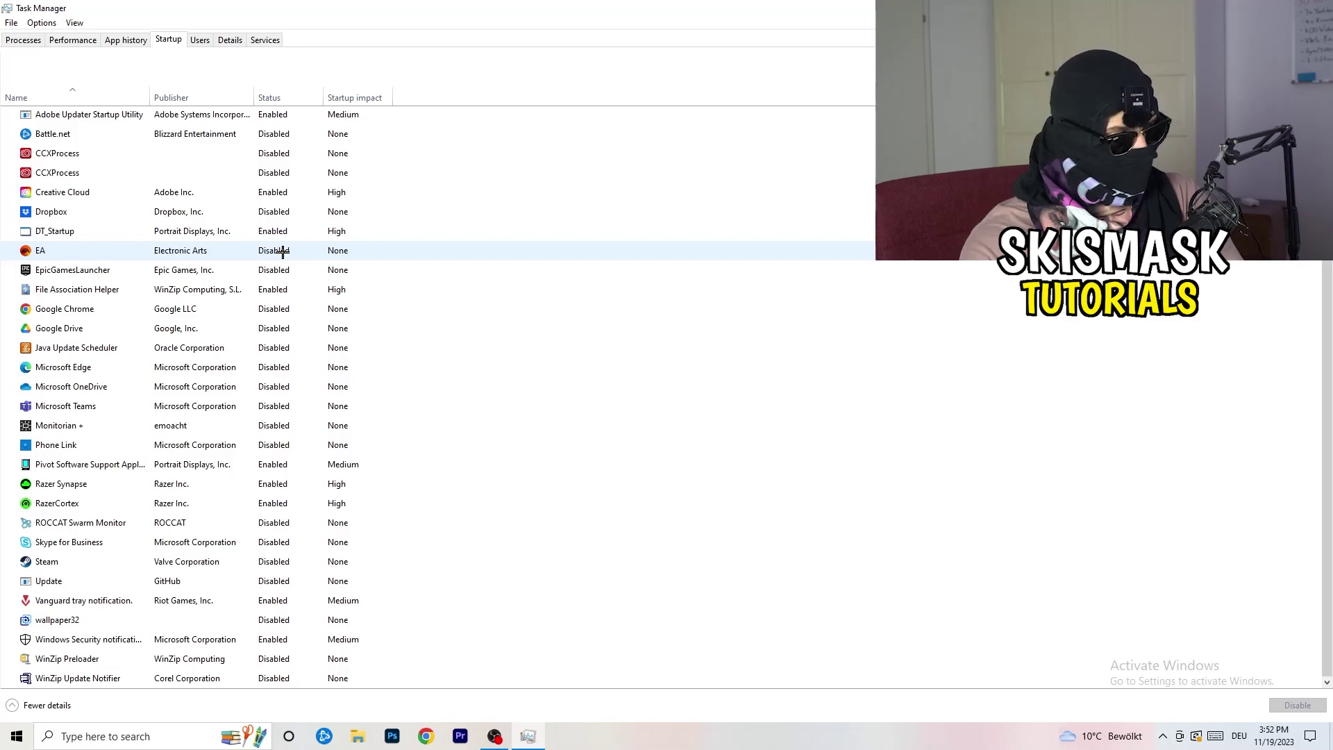
{"action": "right_click", "coordinate": [278, 290]}
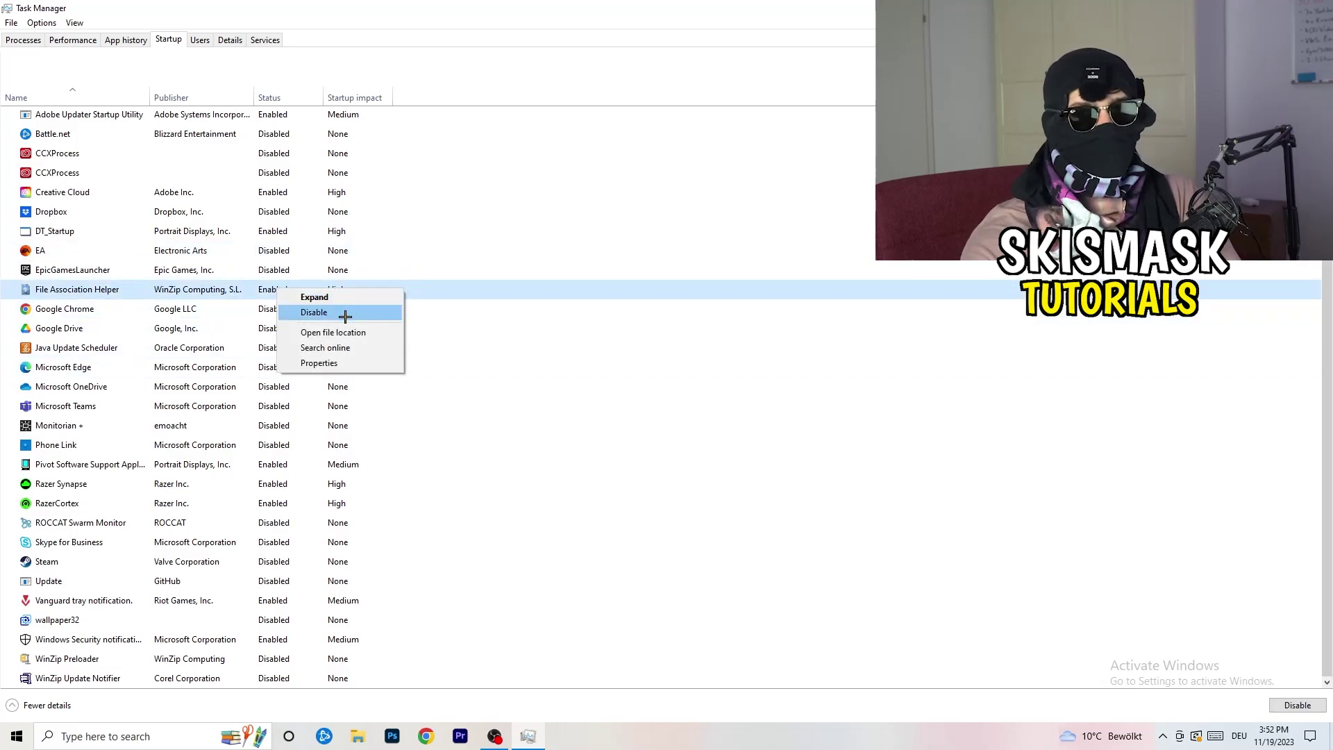
{"action": "left_click", "coordinate": [545, 101]}
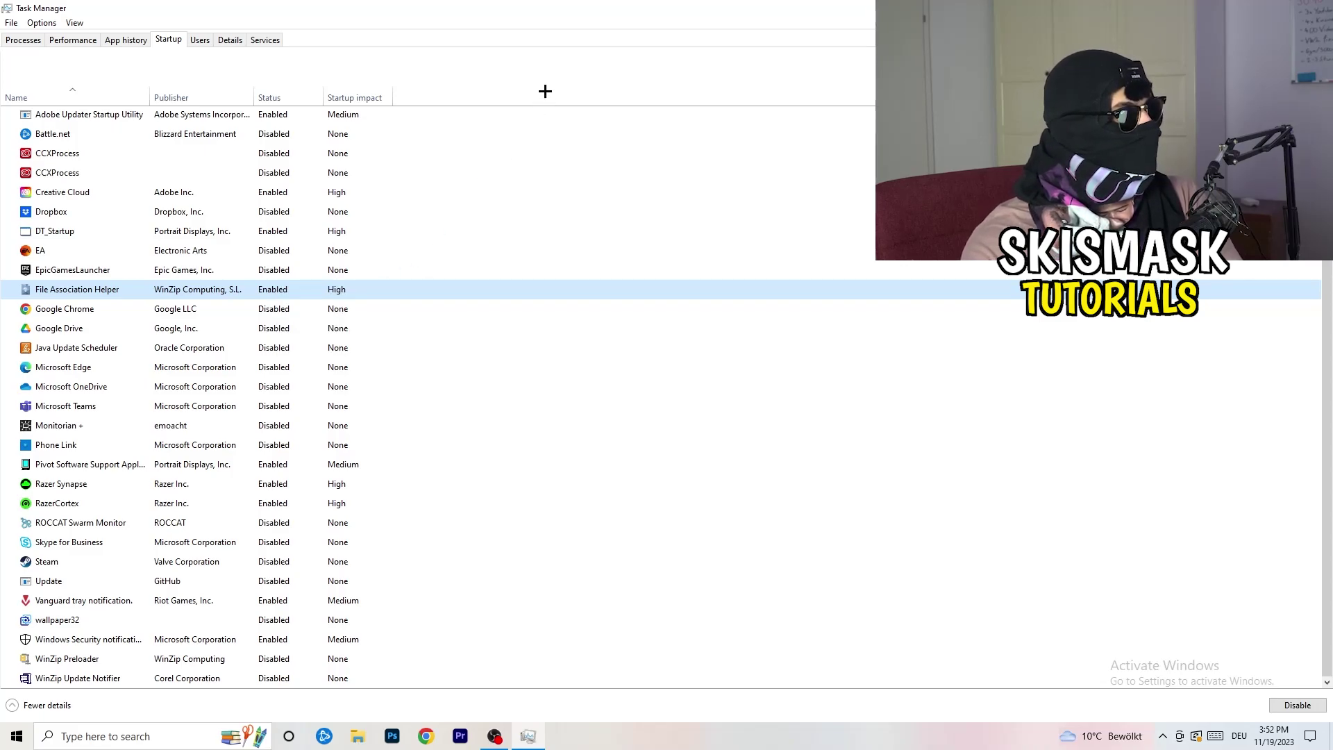
Step: Sort the running processes by GPU usage in both directions and look through the list
{"action": "left_click", "coordinate": [38, 40]}
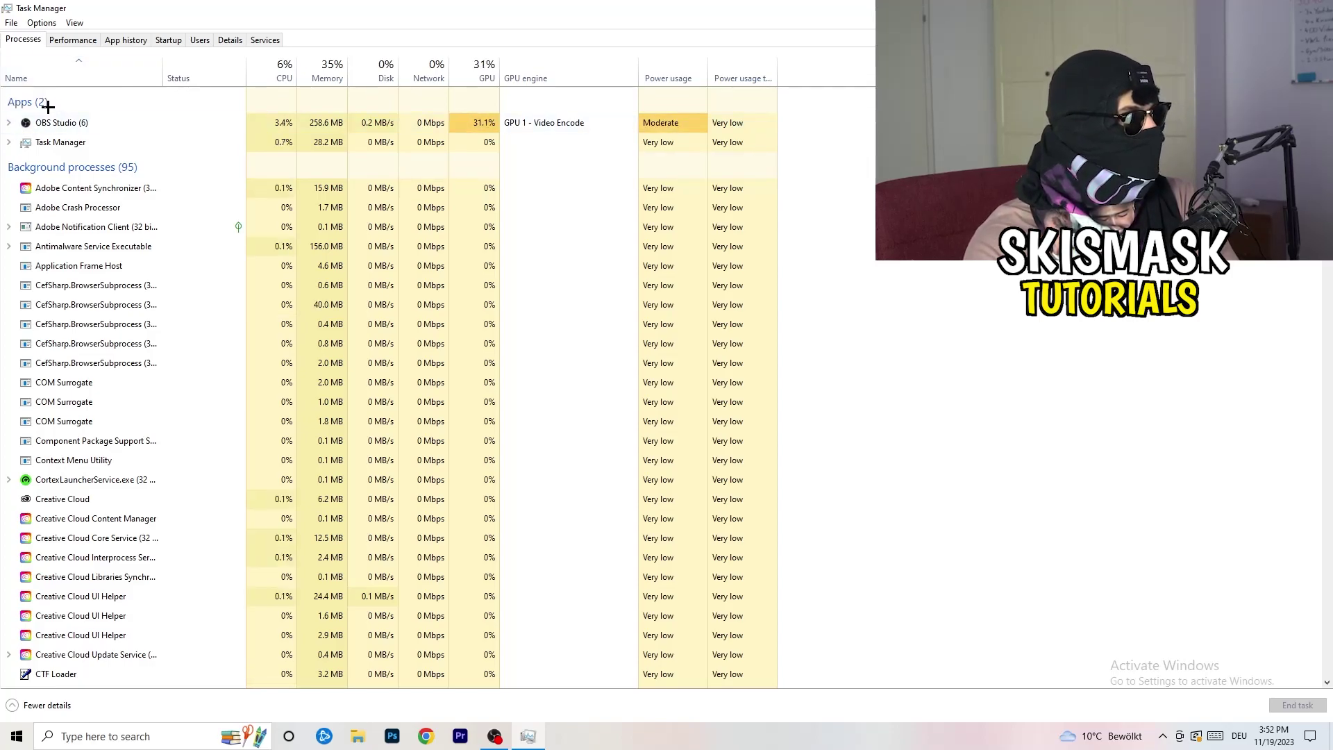
{"action": "left_click", "coordinate": [276, 69]}
{"action": "left_click", "coordinate": [470, 64]}
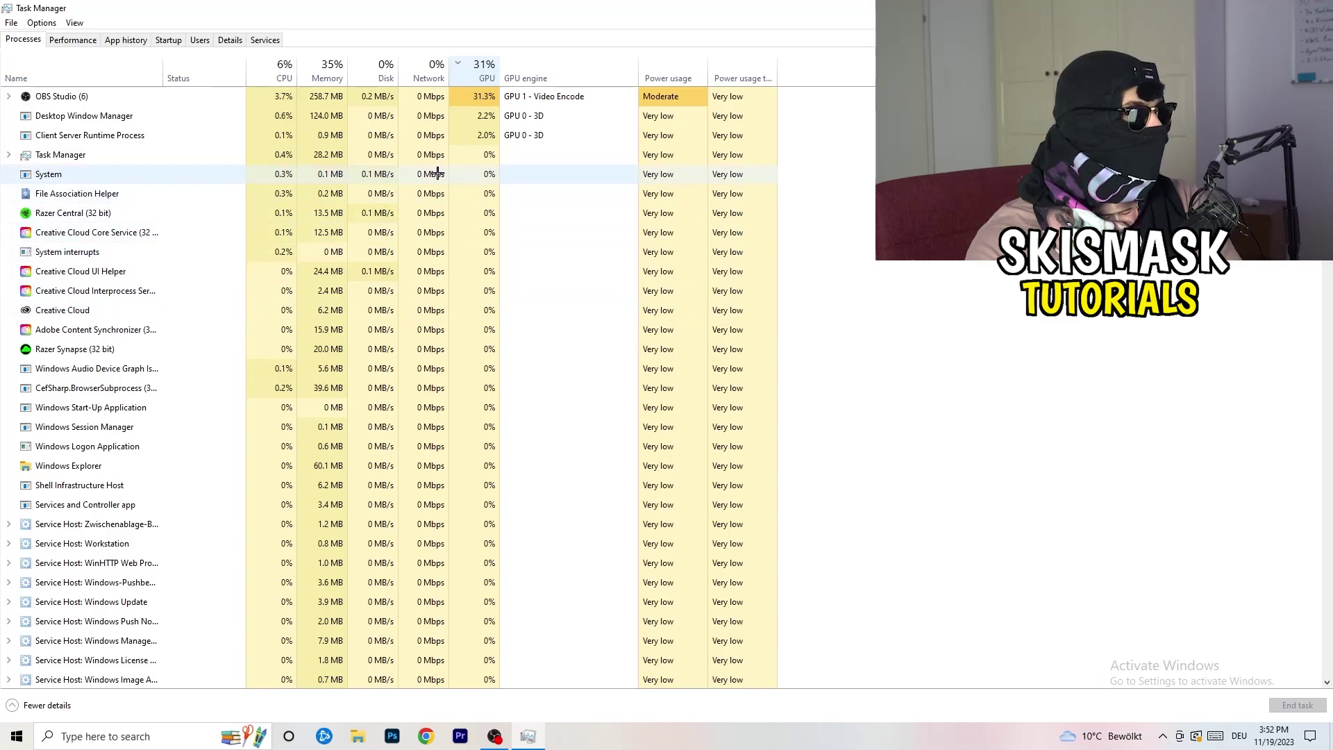
{"action": "left_click", "coordinate": [479, 70]}
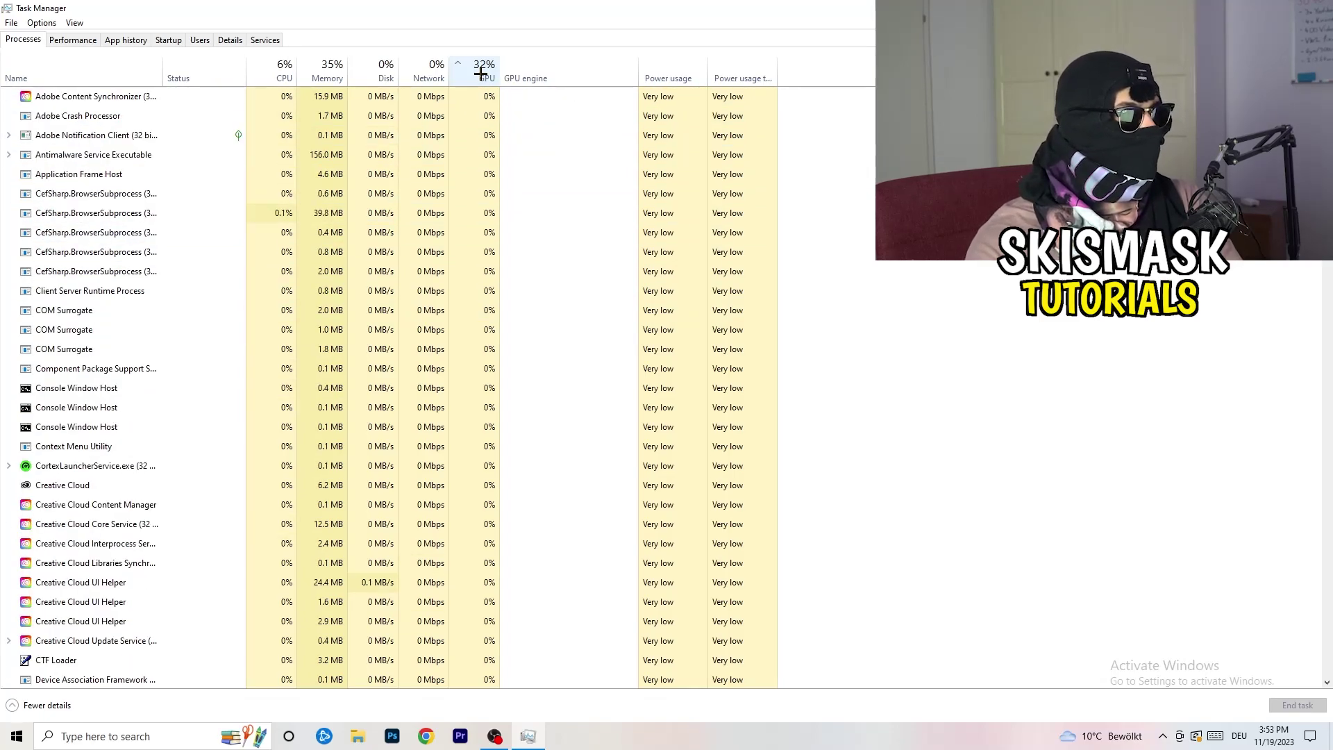
{"action": "scroll", "coordinate": [487, 221], "scroll_direction": "down", "scroll_amount": 4}
{"action": "scroll", "coordinate": [487, 221], "scroll_direction": "down", "scroll_amount": 9}
{"action": "scroll", "coordinate": [490, 218], "scroll_direction": "up", "scroll_amount": 13}
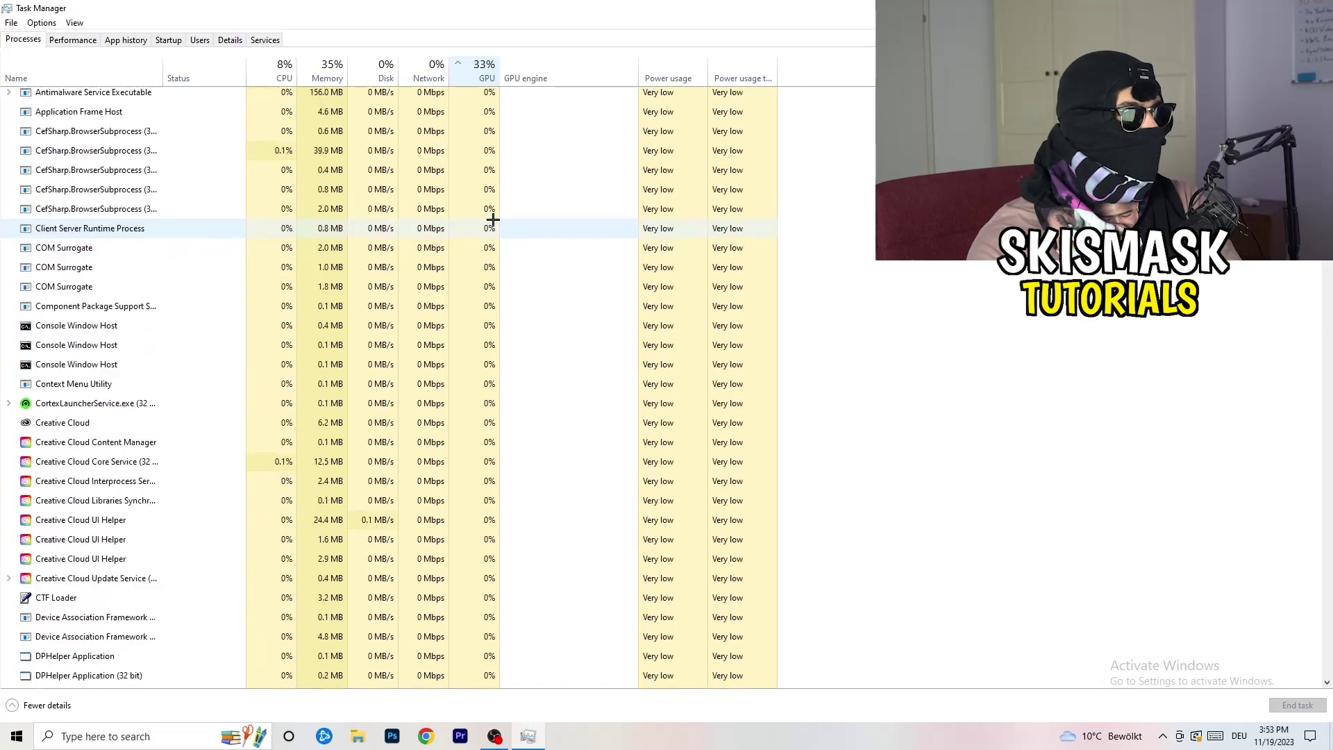
{"action": "scroll", "coordinate": [492, 217], "scroll_direction": "down", "scroll_amount": 20}
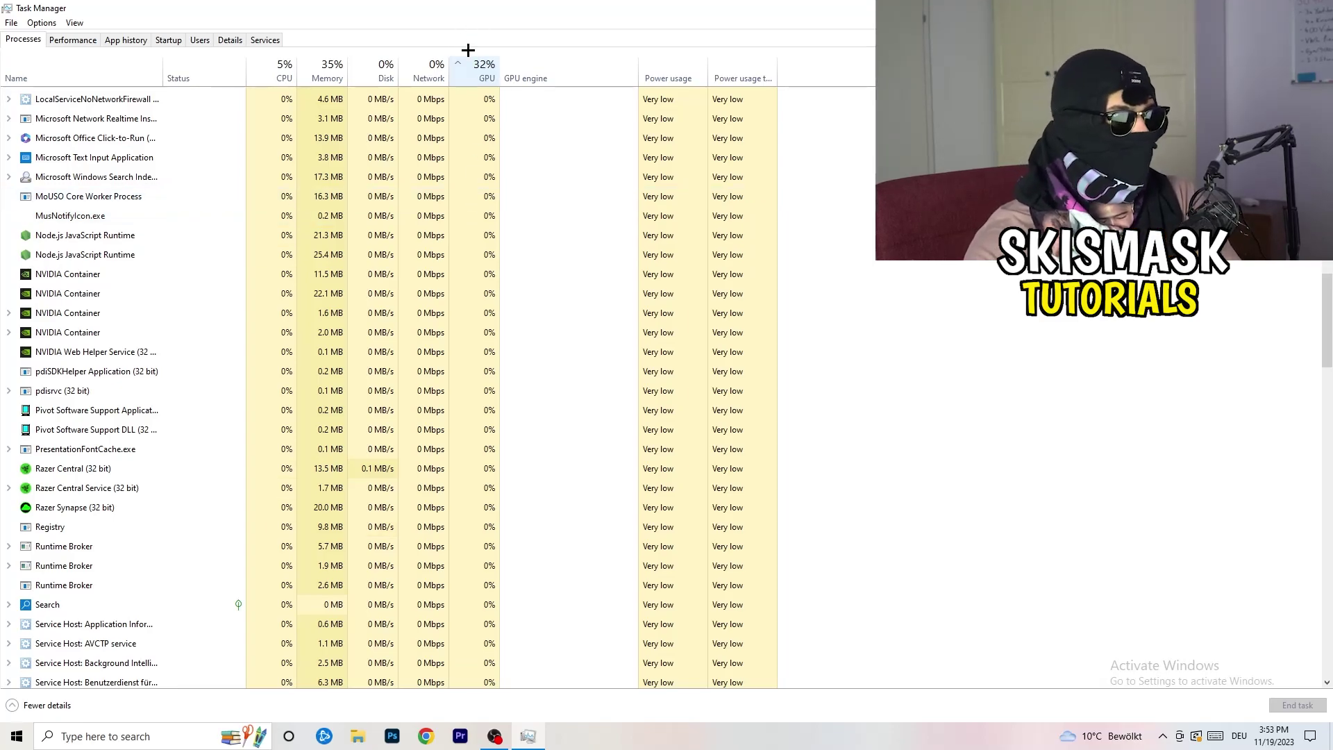
Step: Bring up the end-task option for the Microsoft Windows Search Indexer process, and close Task Manager after sorting by CPU usage
{"action": "right_click", "coordinate": [452, 172]}
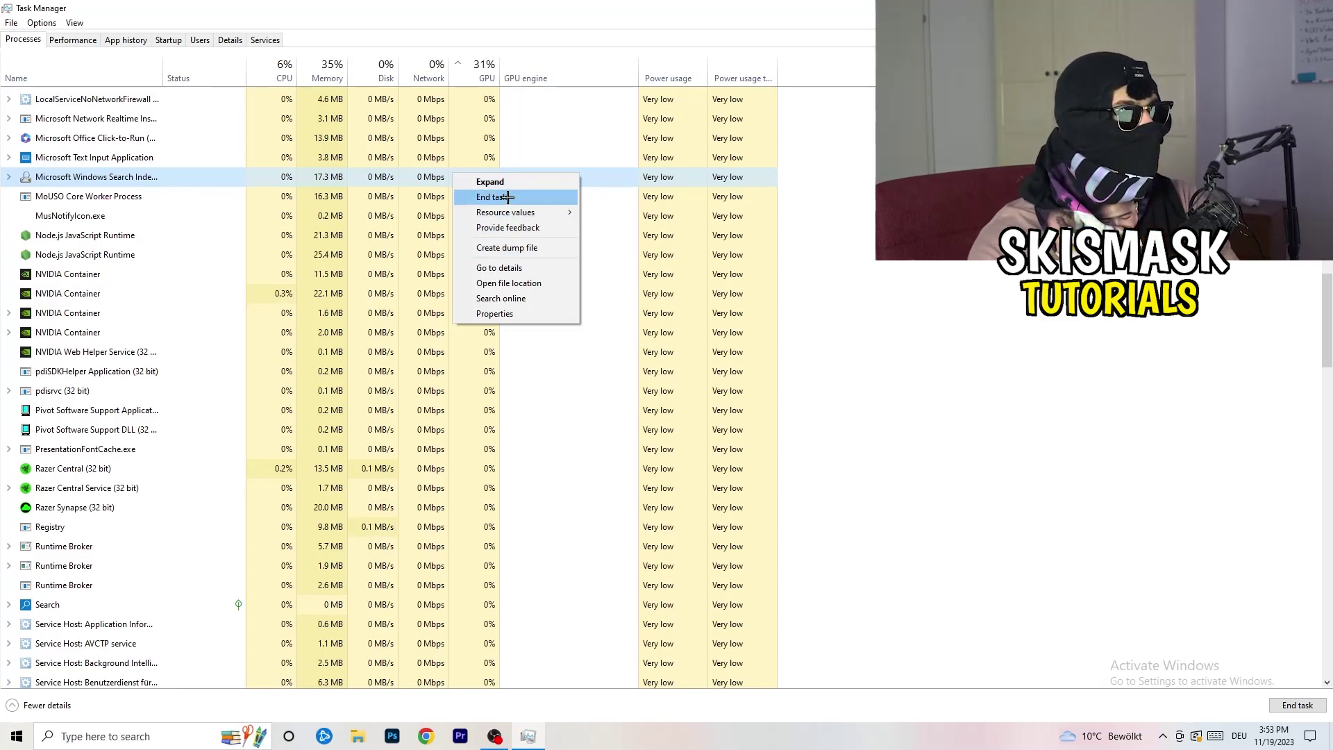
{"action": "left_click", "coordinate": [277, 71]}
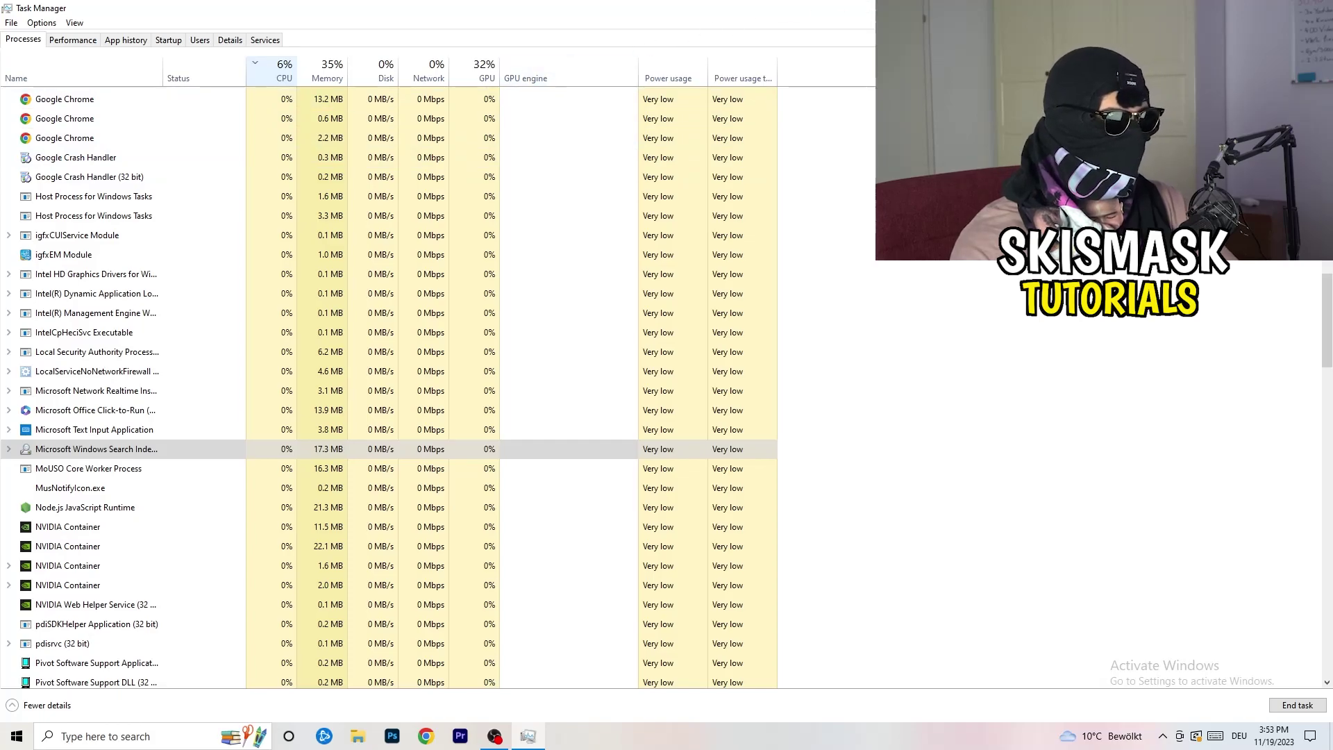
{"action": "key", "text": "alt+F4"}
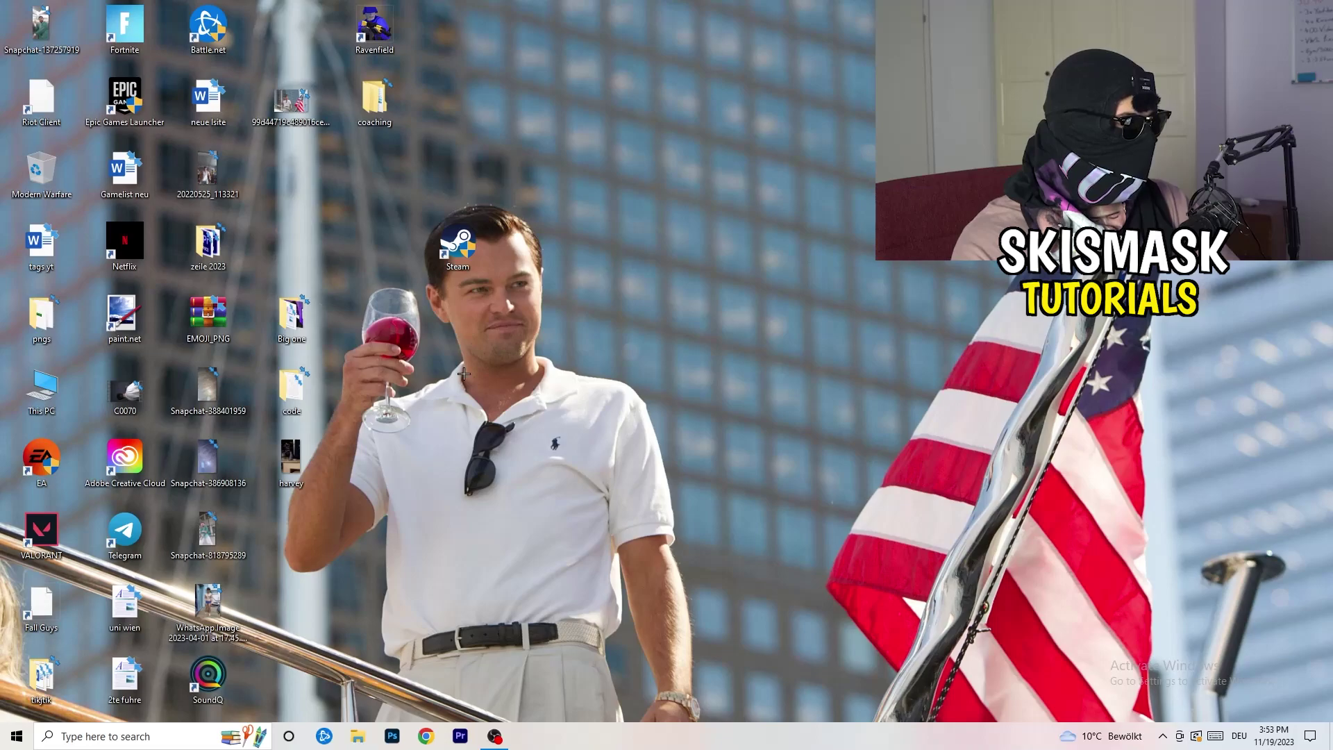
Step: Check the Captures and Game Mode pages in Windows' gaming settings, and return to the Settings home page
{"action": "left_click", "coordinate": [3, 745]}
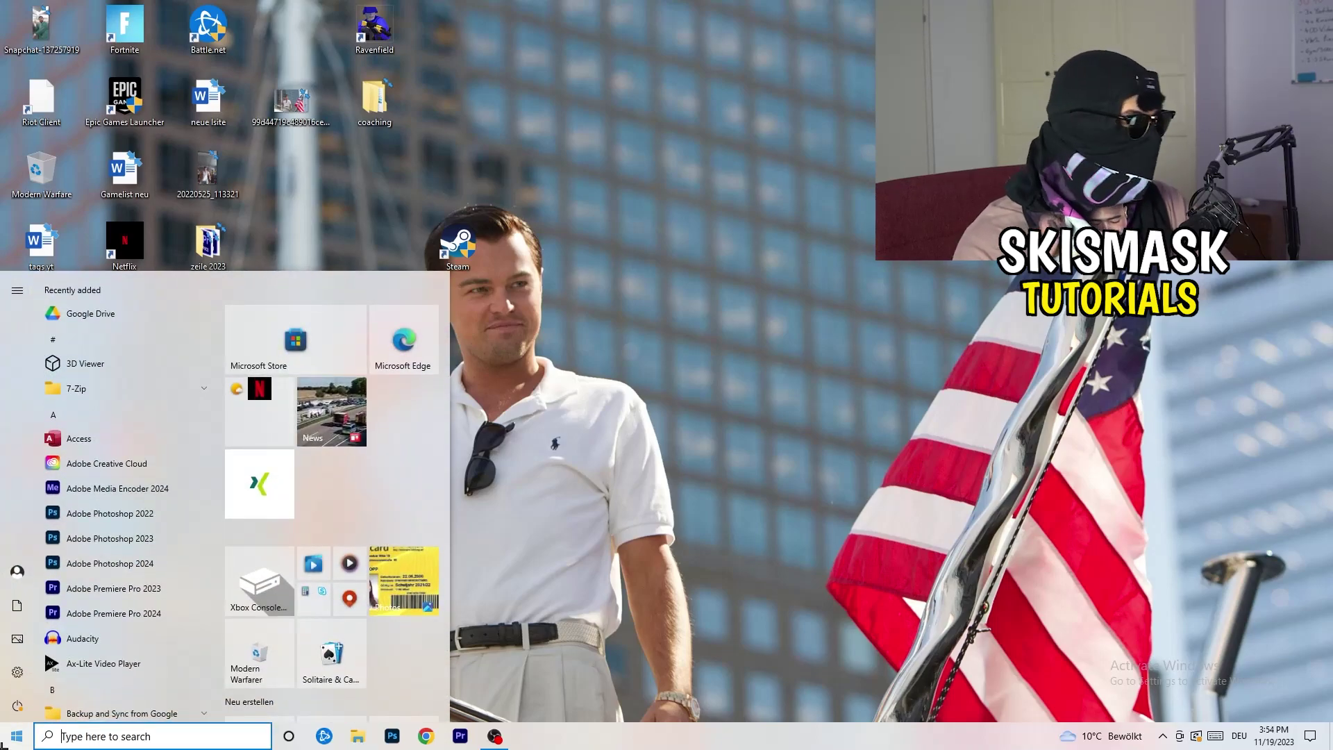
{"action": "left_click", "coordinate": [12, 676]}
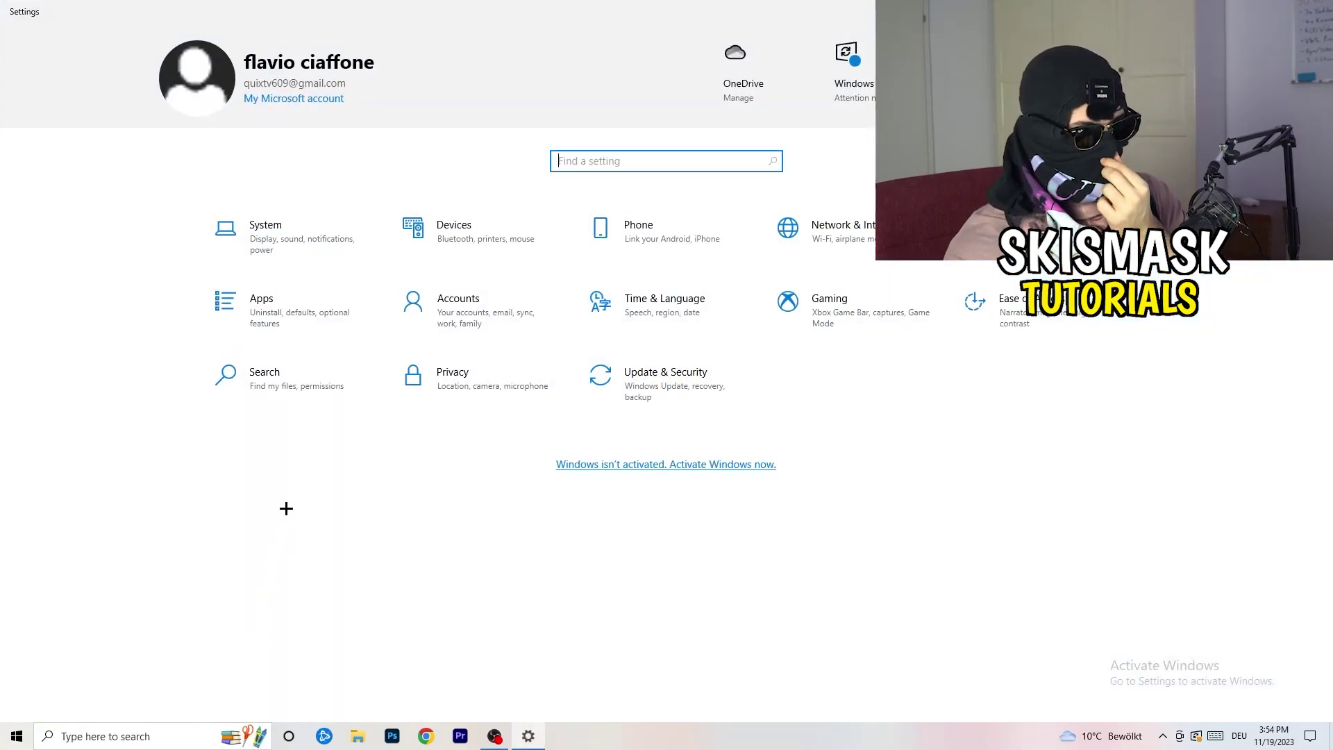
{"action": "left_click", "coordinate": [822, 306]}
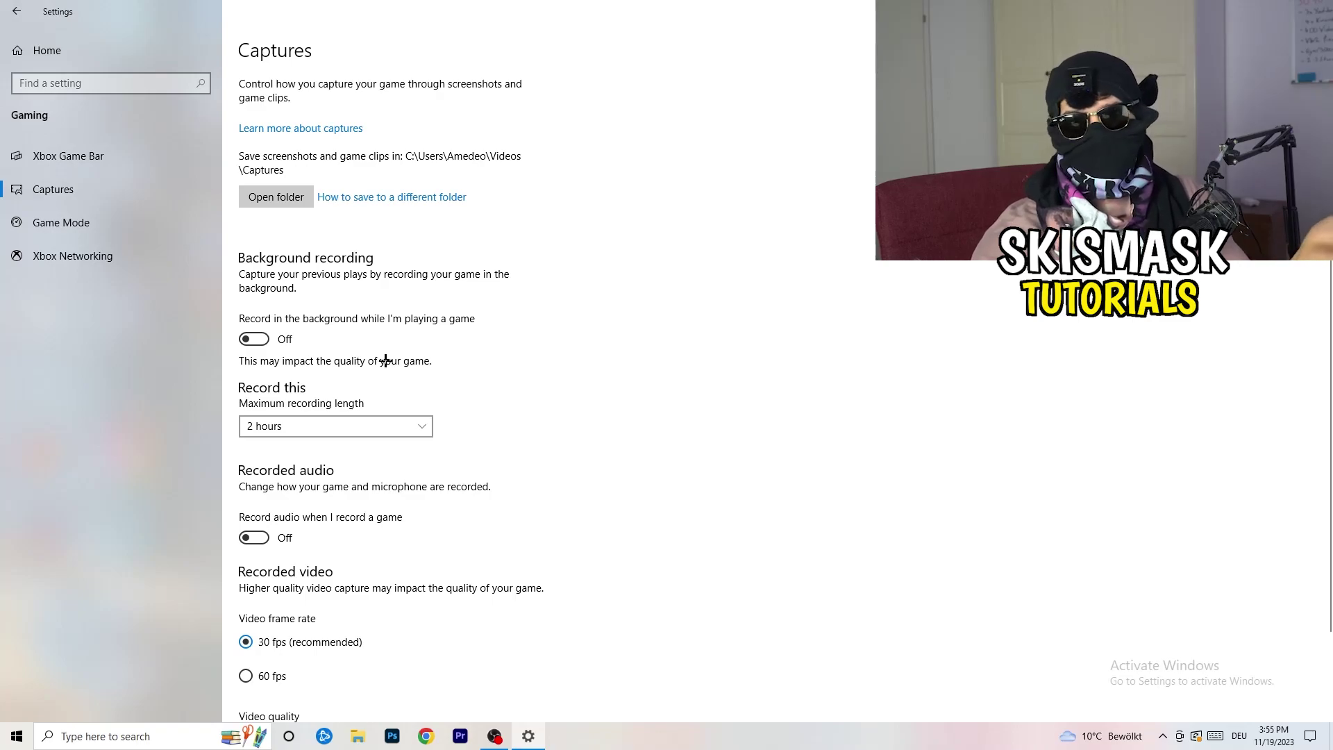
{"action": "scroll", "coordinate": [379, 361], "scroll_direction": "down", "scroll_amount": 2}
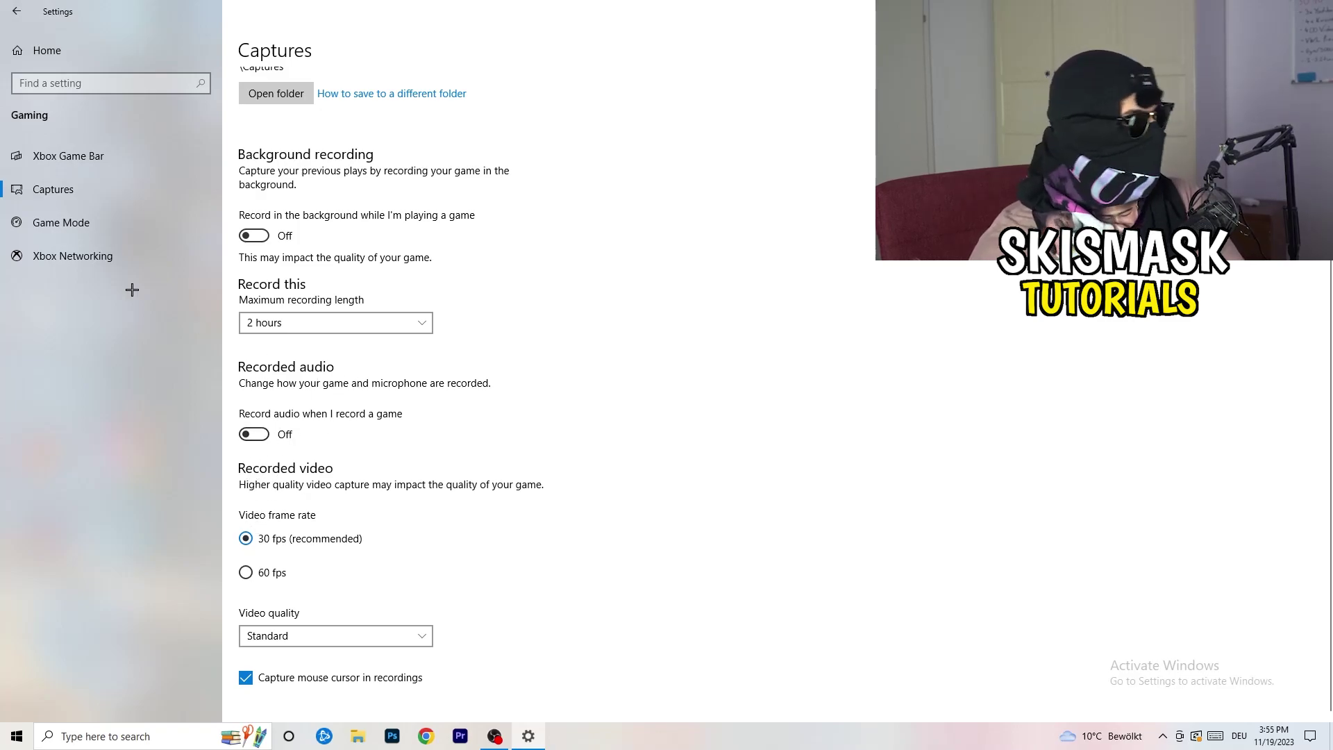
{"action": "left_click", "coordinate": [31, 222]}
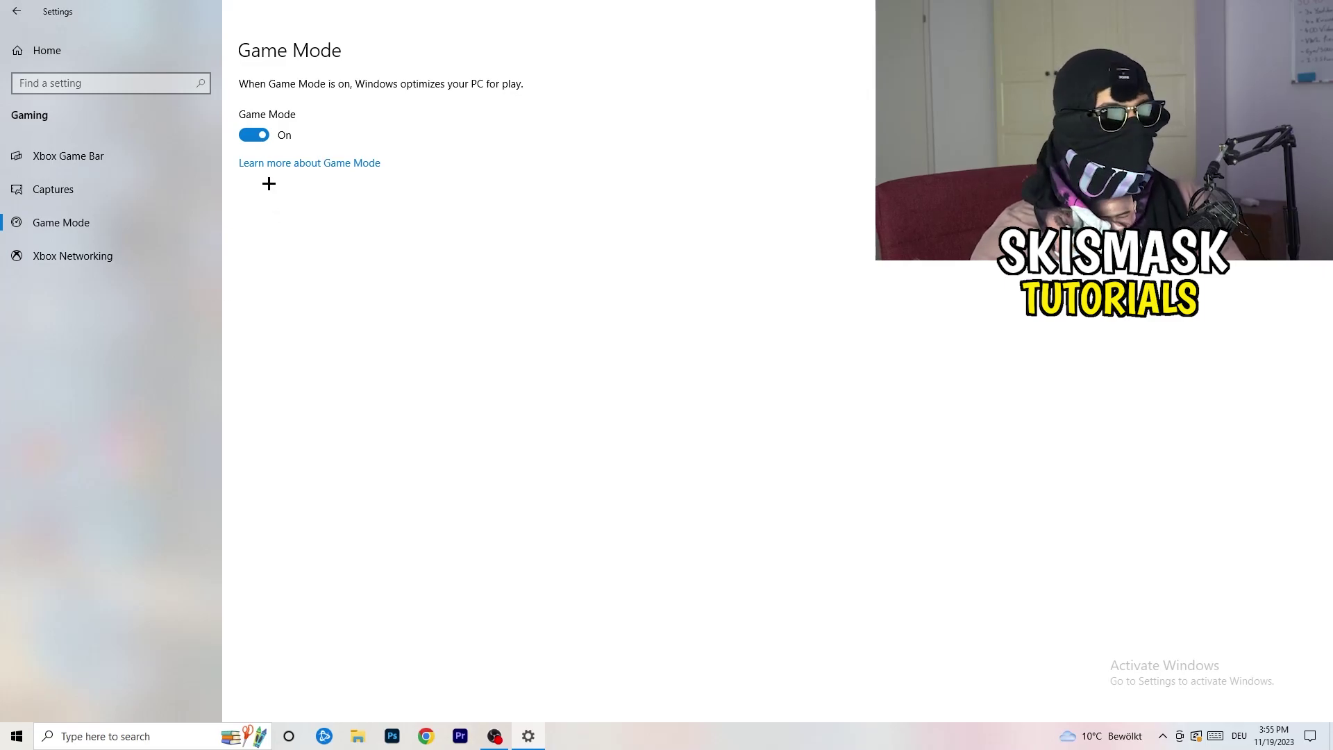
{"action": "left_click", "coordinate": [16, 12]}
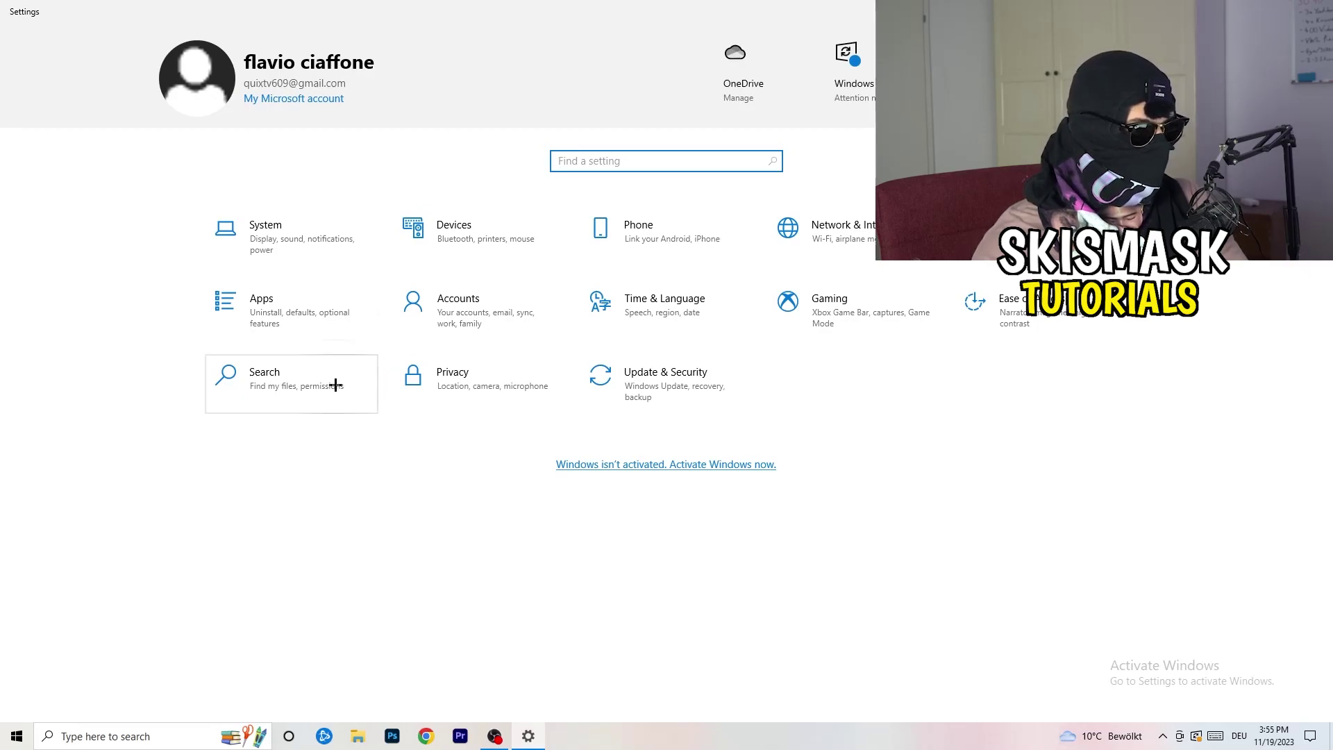
Step: Check the Windows Update page under Update & Security for pending updates, and return to the Settings home page
{"action": "left_click", "coordinate": [684, 407]}
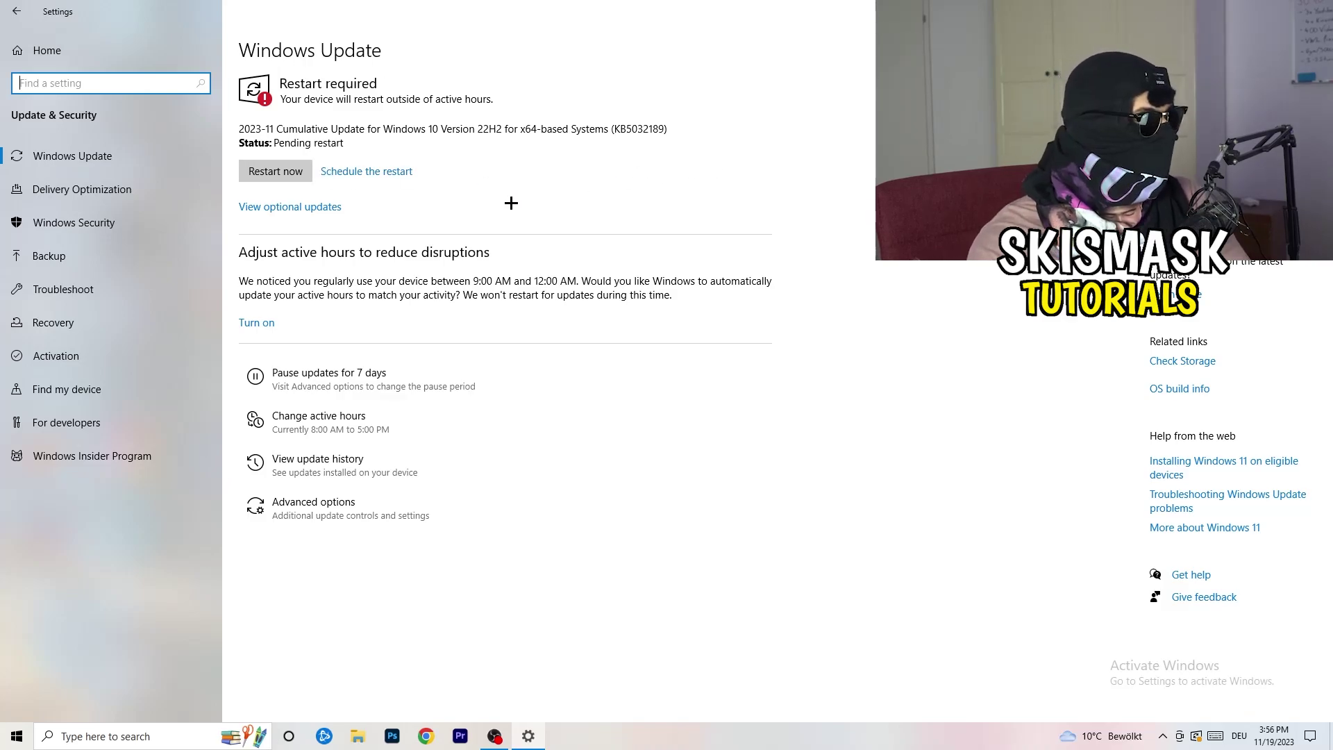
{"action": "left_click_drag", "start_coordinate": [715, 10], "coordinate": [218, 515]}
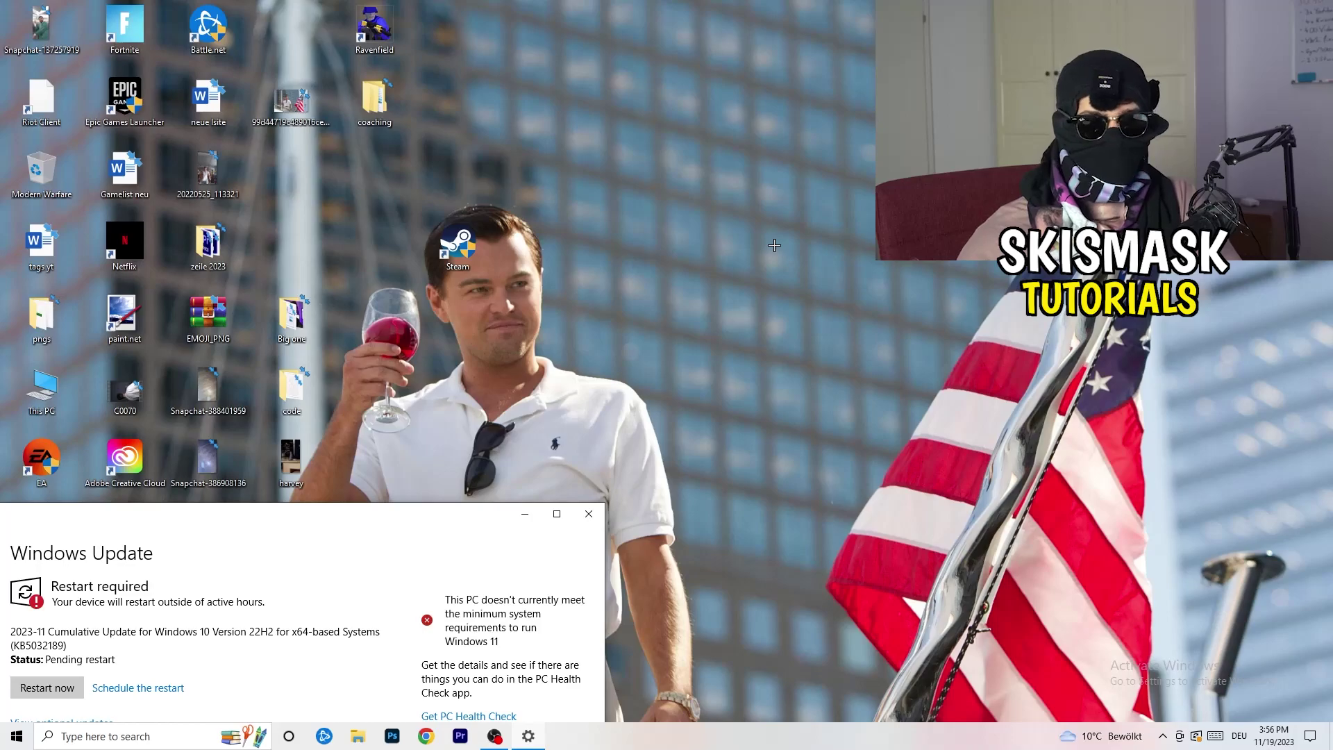
{"action": "left_click", "coordinate": [556, 513]}
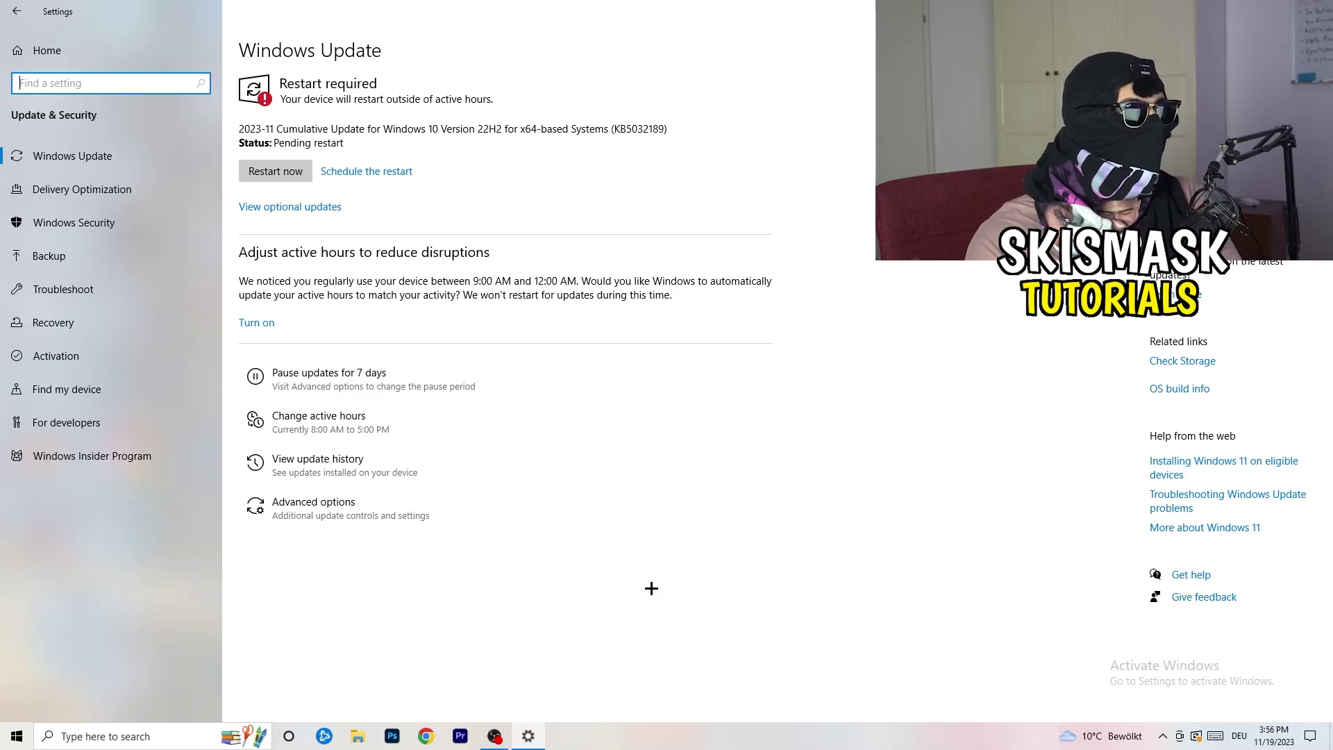
{"action": "left_click", "coordinate": [35, 60]}
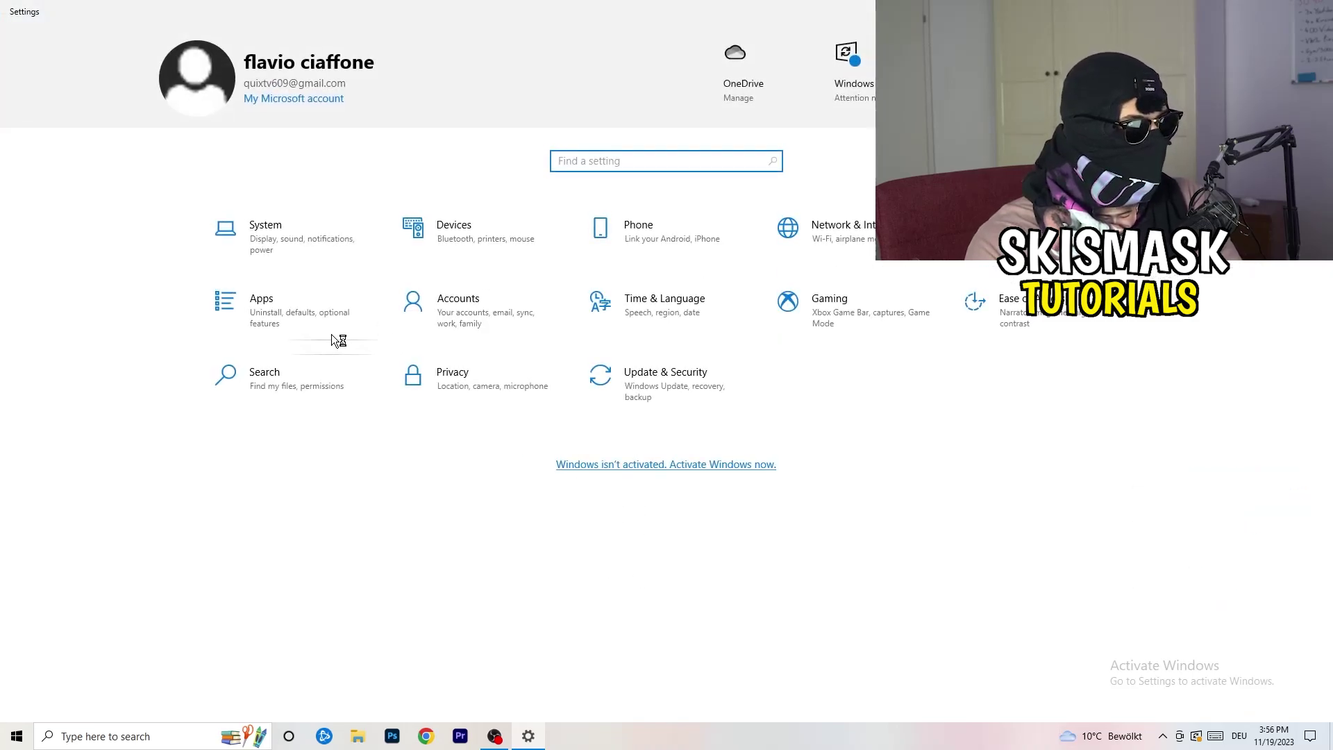
Step: Review the scale and layout options in the System display settings and check the available display resolutions without changing any
{"action": "left_click", "coordinate": [278, 236]}
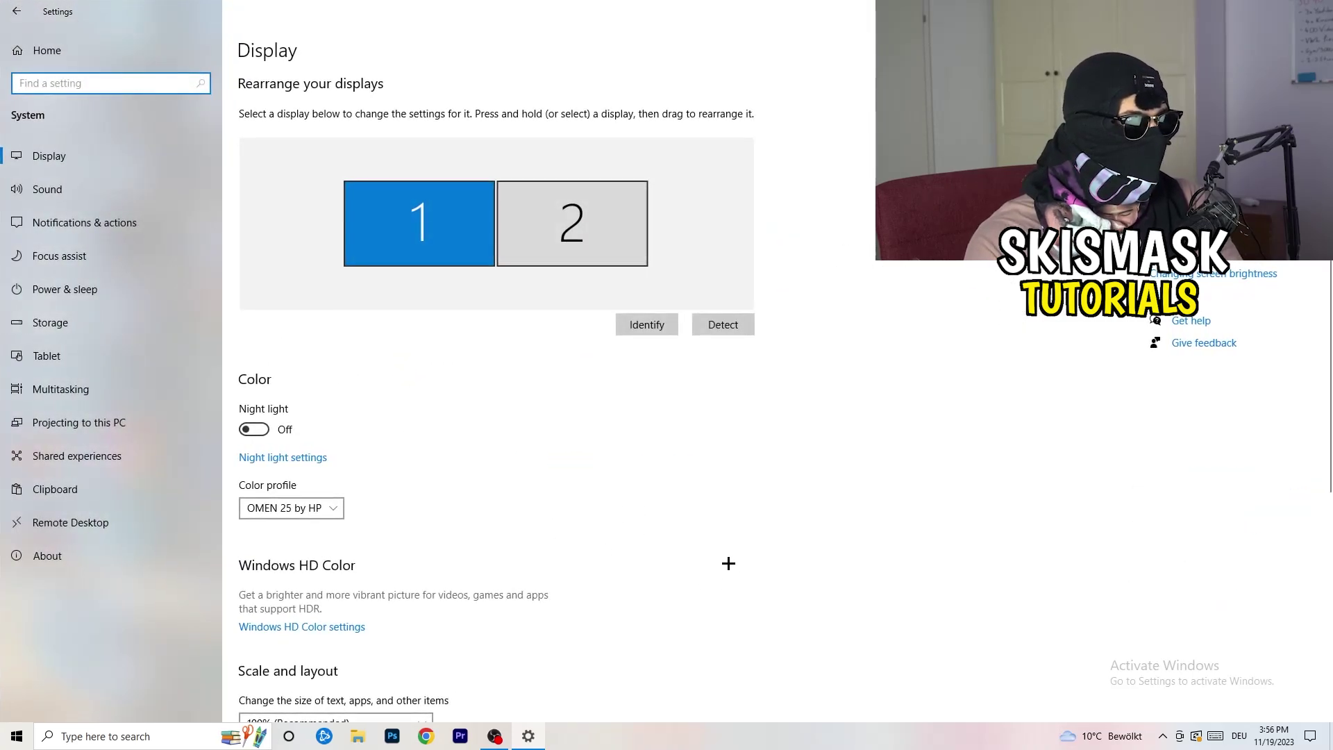
{"action": "left_click", "coordinate": [257, 53]}
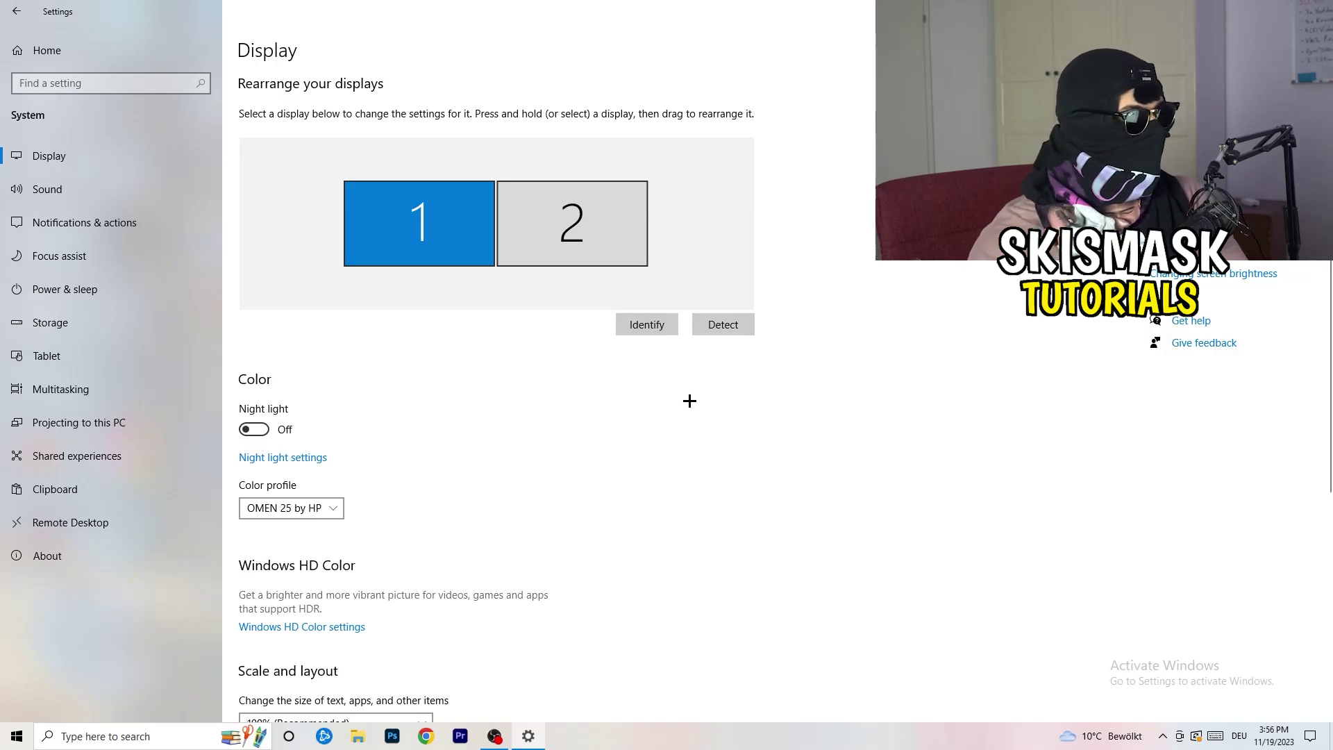
{"action": "scroll", "coordinate": [522, 350], "scroll_direction": "down", "scroll_amount": 3}
{"action": "scroll", "coordinate": [521, 350], "scroll_direction": "down", "scroll_amount": 2}
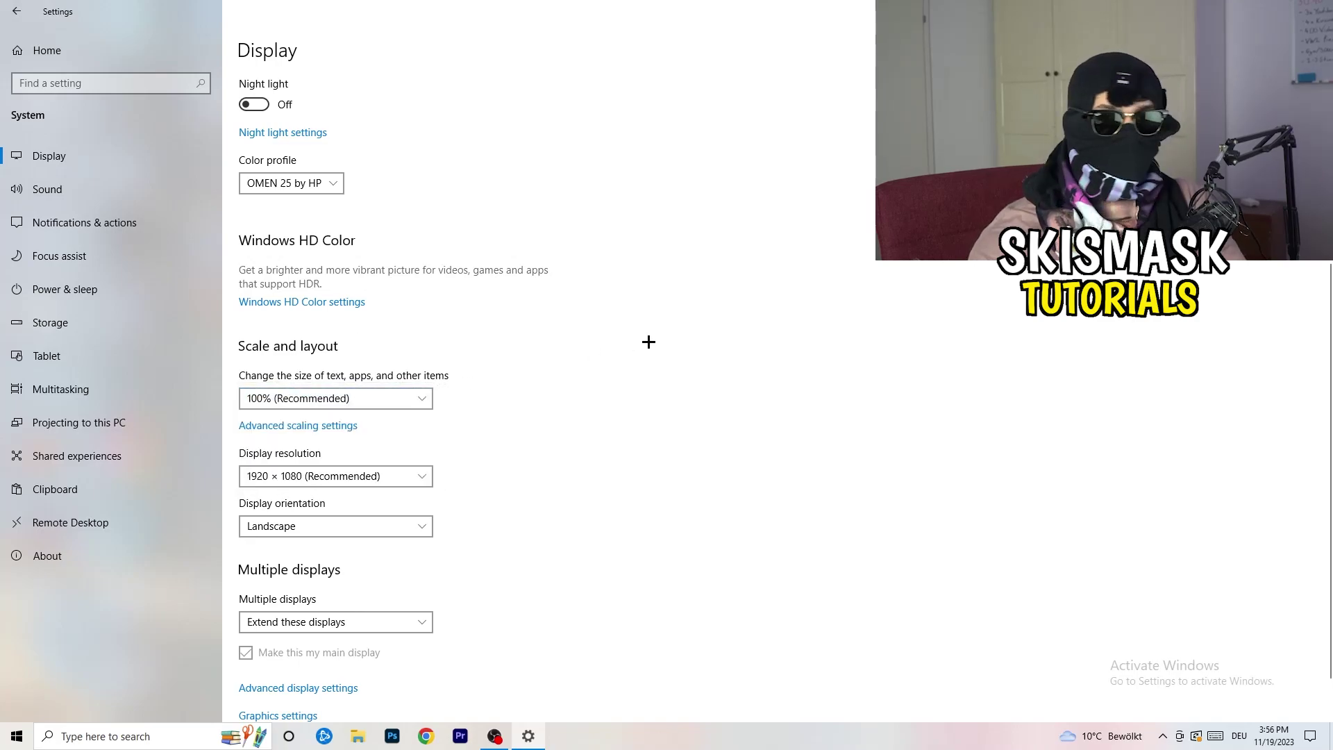
{"action": "scroll", "coordinate": [323, 379], "scroll_direction": "down", "scroll_amount": 1}
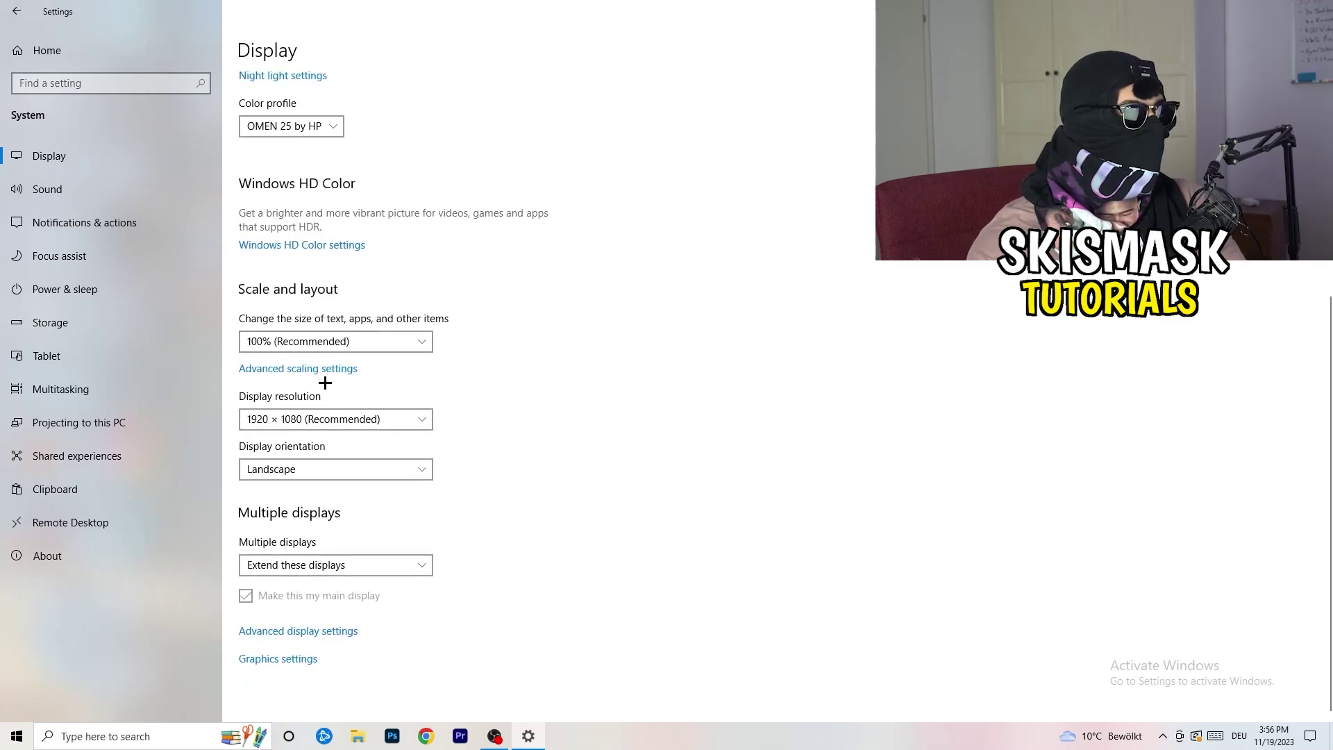
{"action": "left_click", "coordinate": [361, 426]}
{"action": "left_click", "coordinate": [653, 375]}
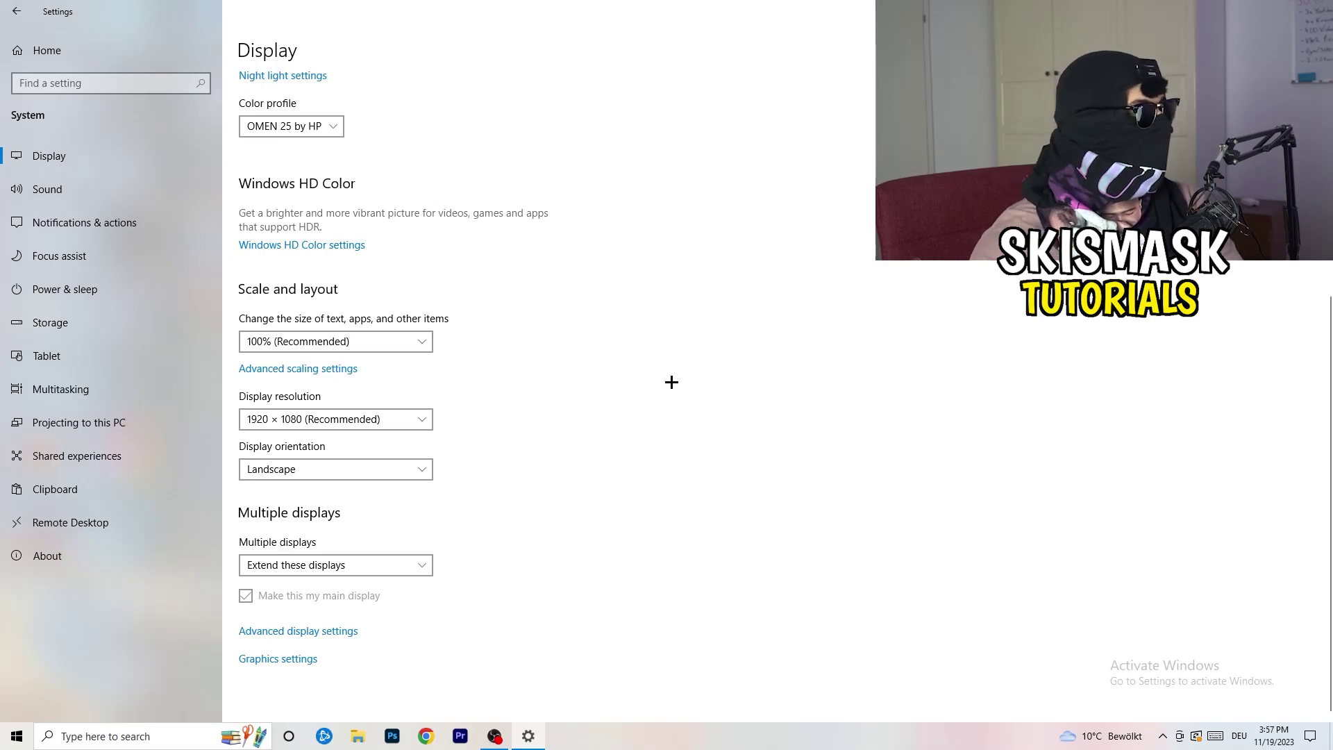
Step: Review the available power plans, including the additional ones, from the Power & sleep settings, and close Power Options without switching plans
{"action": "left_click", "coordinate": [88, 290]}
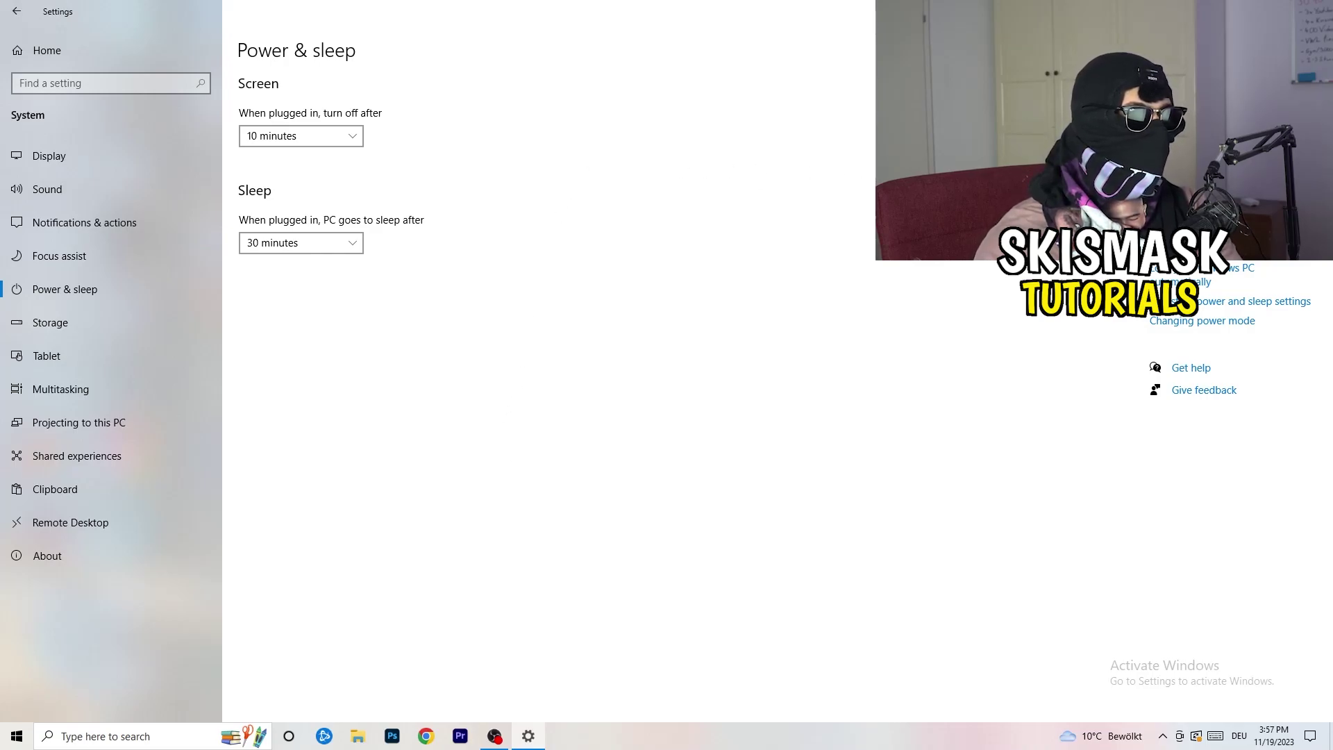
{"action": "left_click", "coordinate": [1202, 83]}
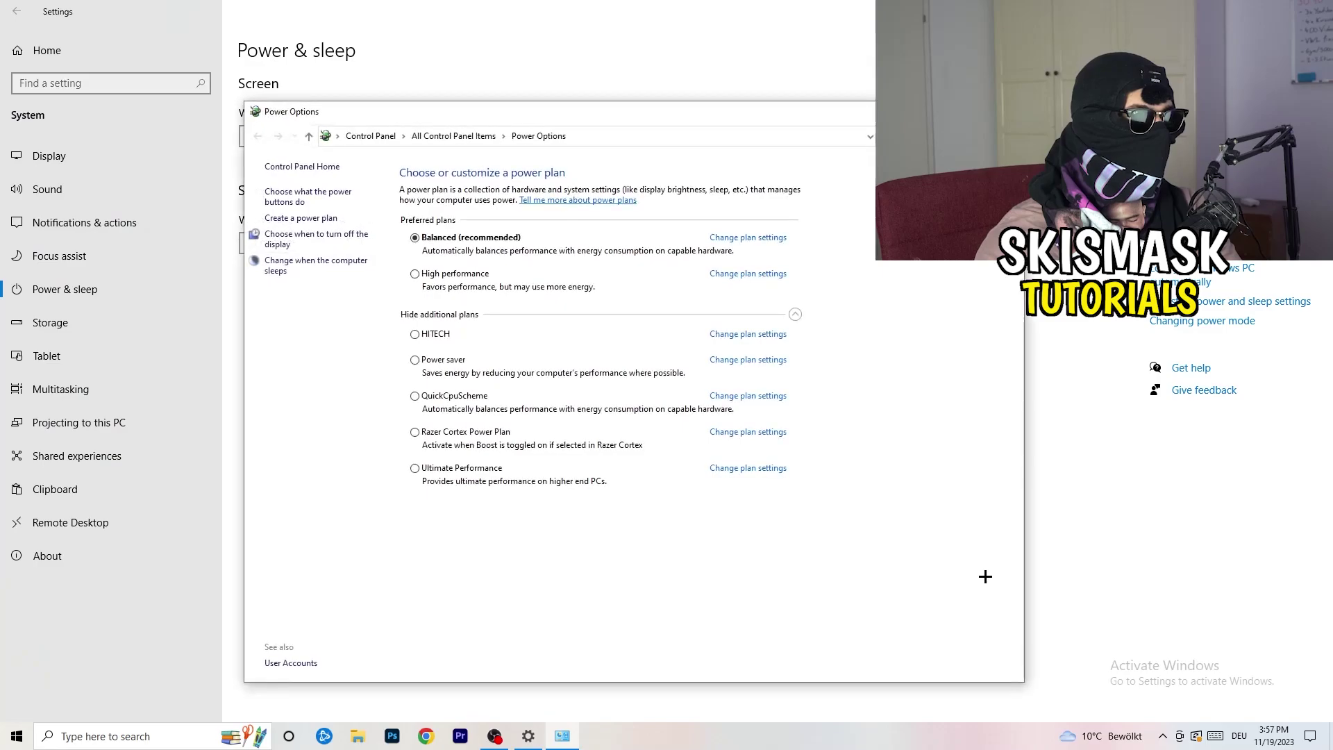
{"action": "left_click", "coordinate": [796, 315]}
{"action": "left_click", "coordinate": [796, 314]}
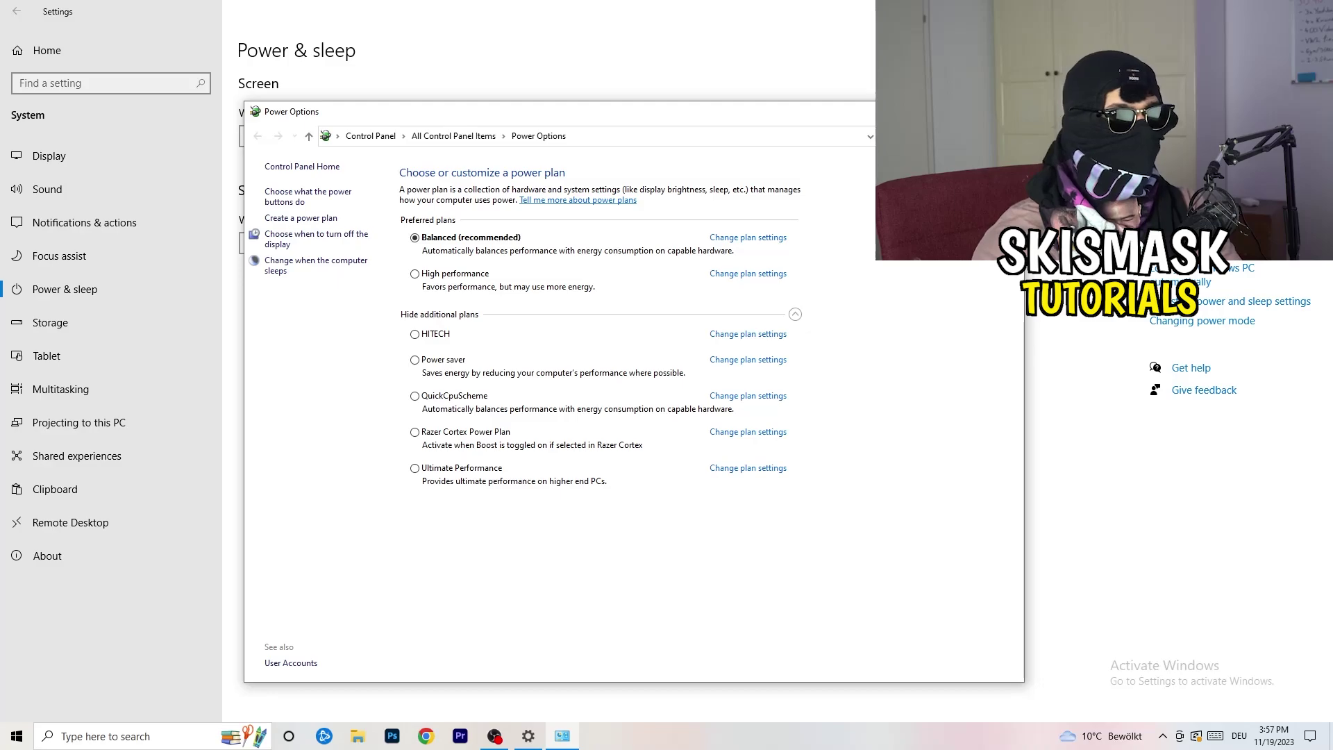
{"action": "left_click", "coordinate": [1007, 111]}
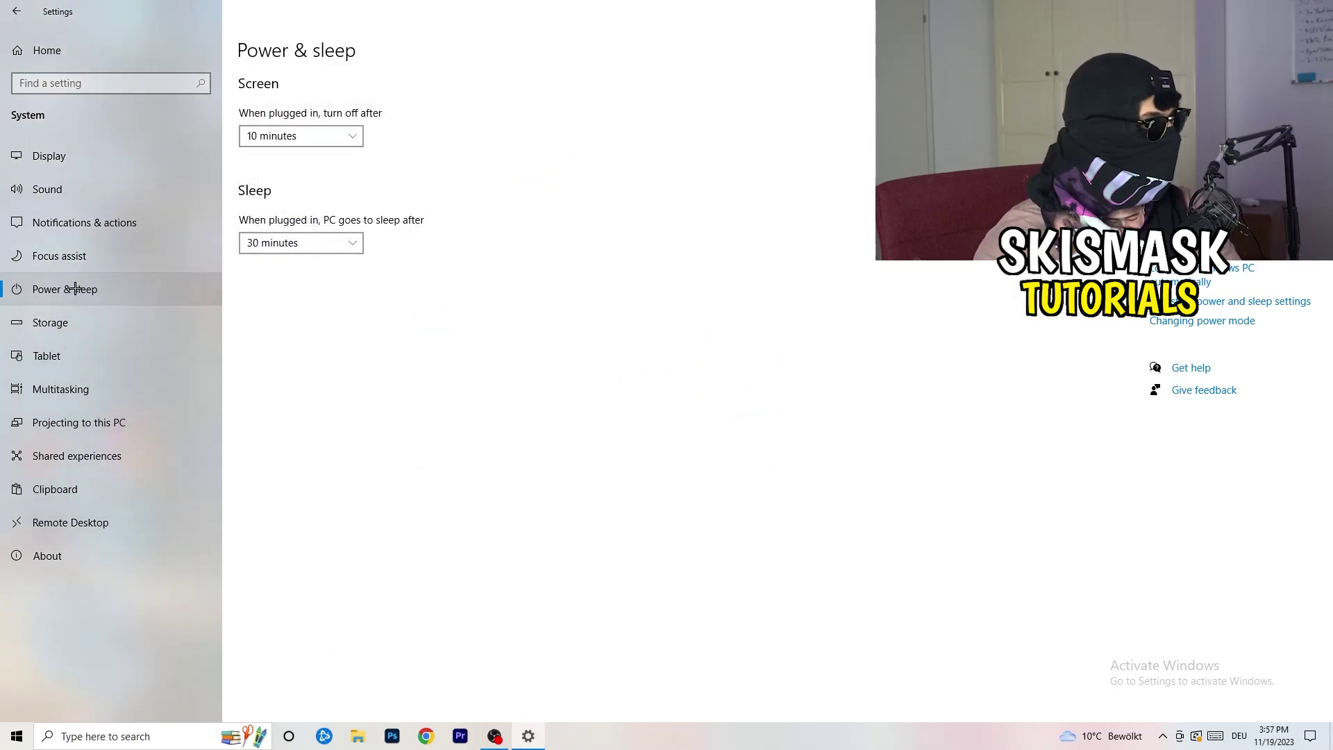
Step: Review the Storage Sense schedule and temporary file cleanup options in the Storage settings, and close Settings
{"action": "left_click", "coordinate": [81, 325]}
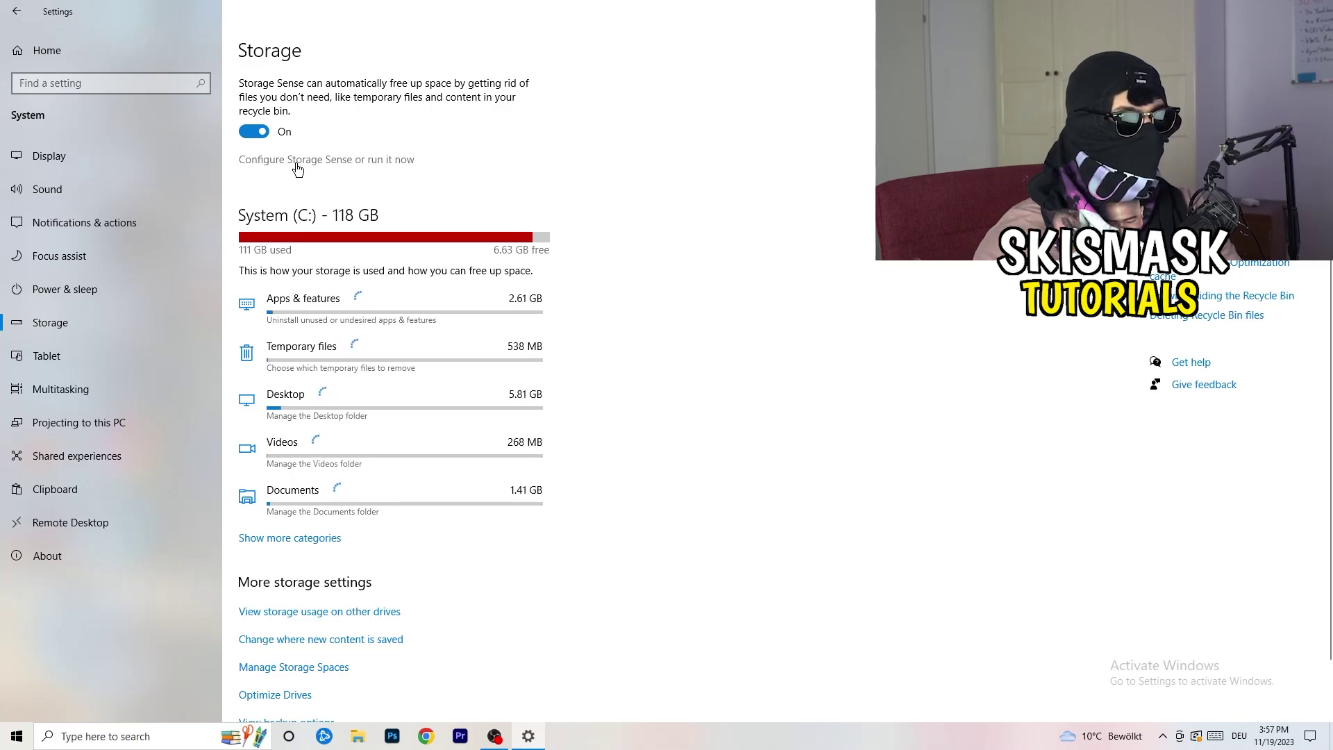
{"action": "left_click", "coordinate": [297, 164]}
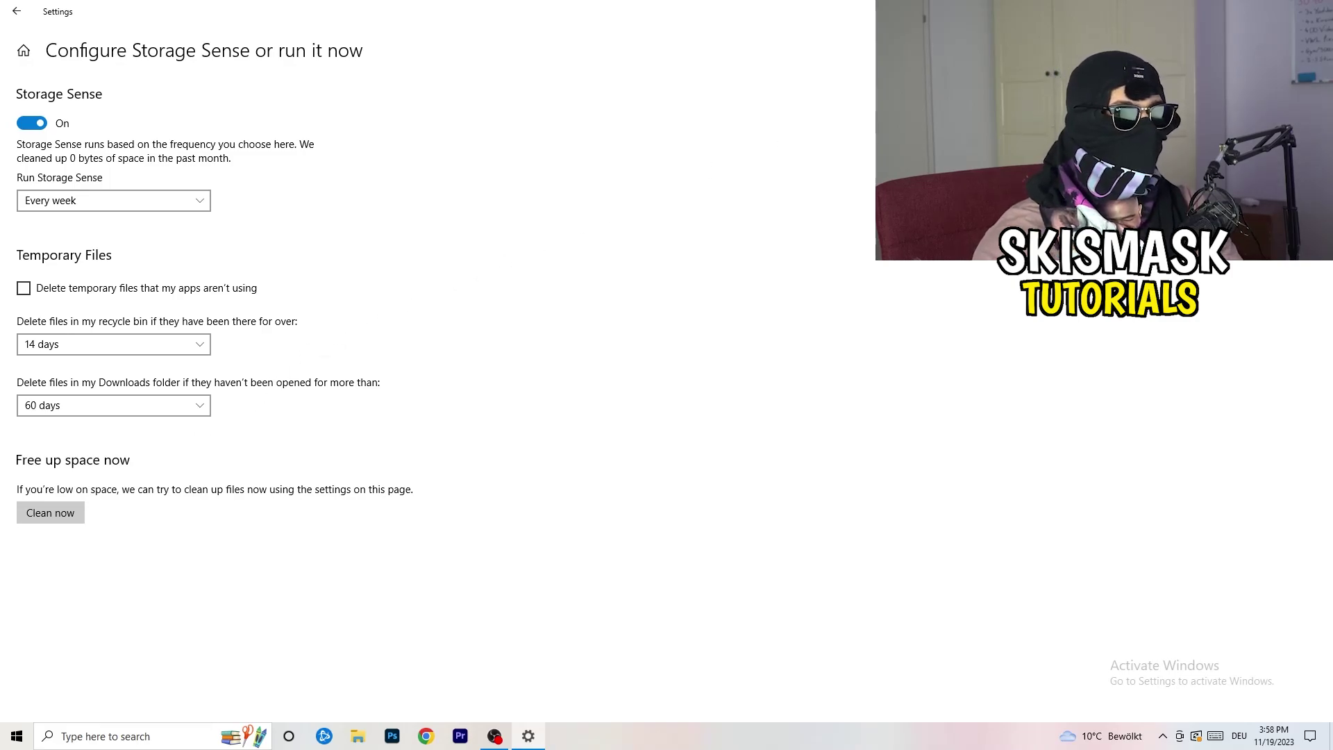
{"action": "key", "text": "alt+F4"}
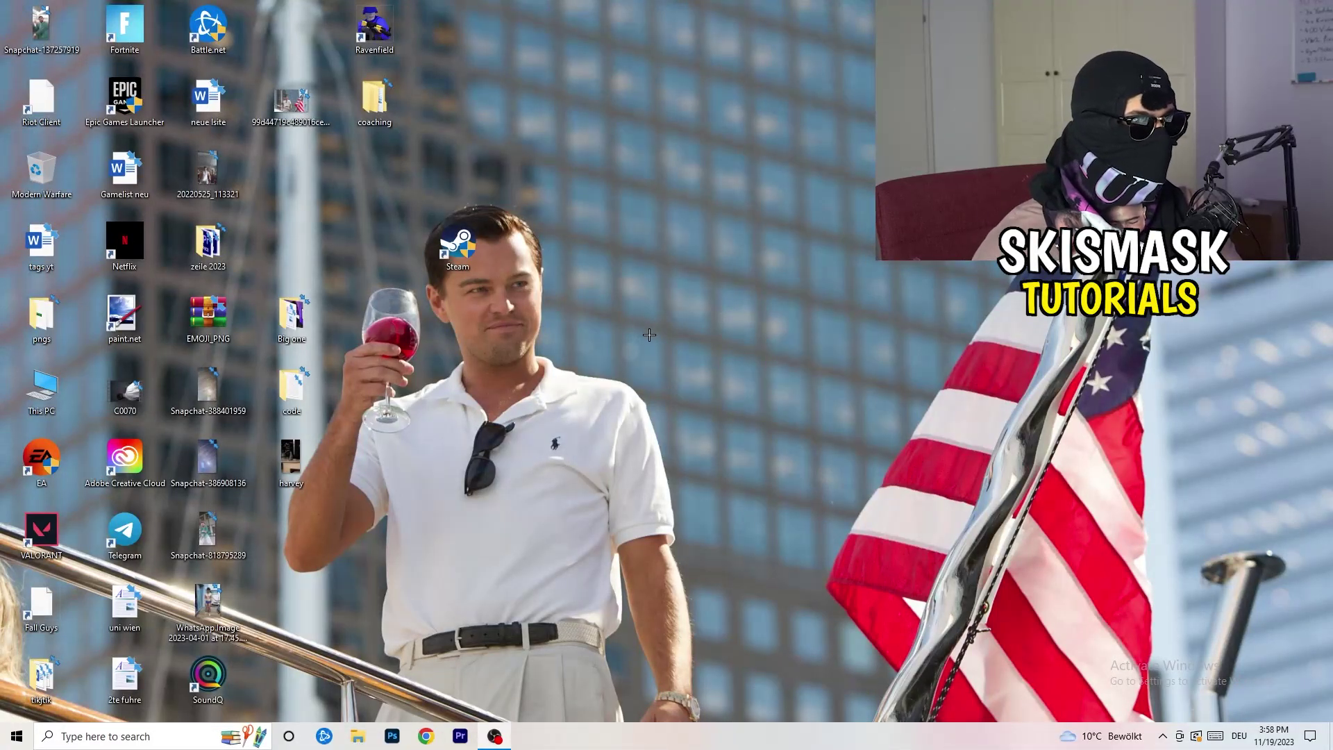